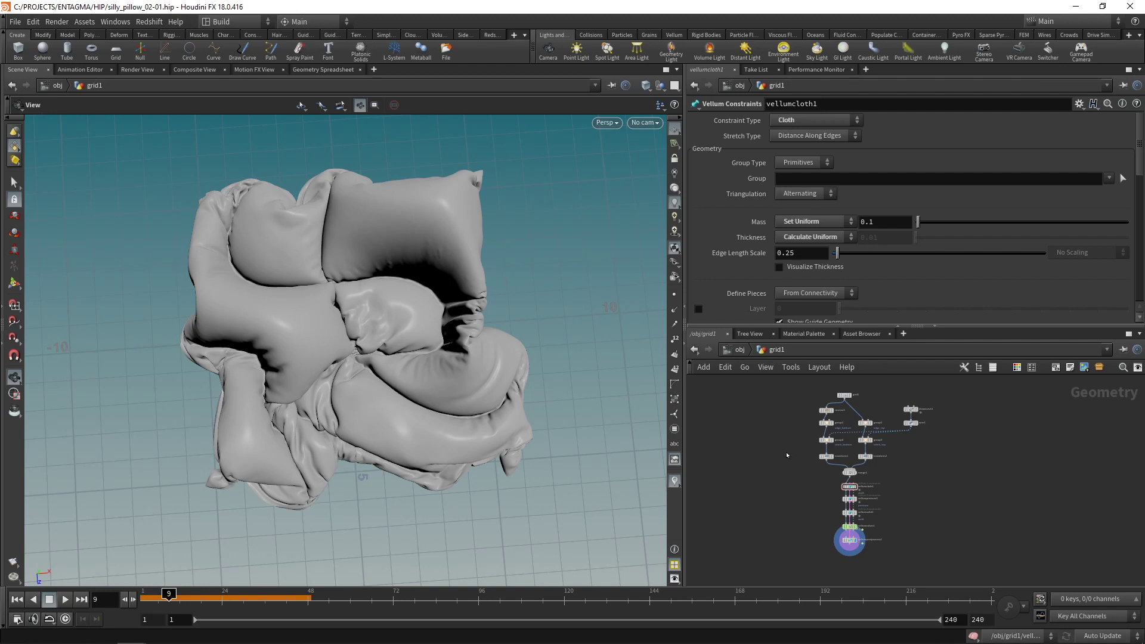
Check grid1's 200 by 200 rows and columns, then enlarge the network editor pane.
left_click(845, 412)
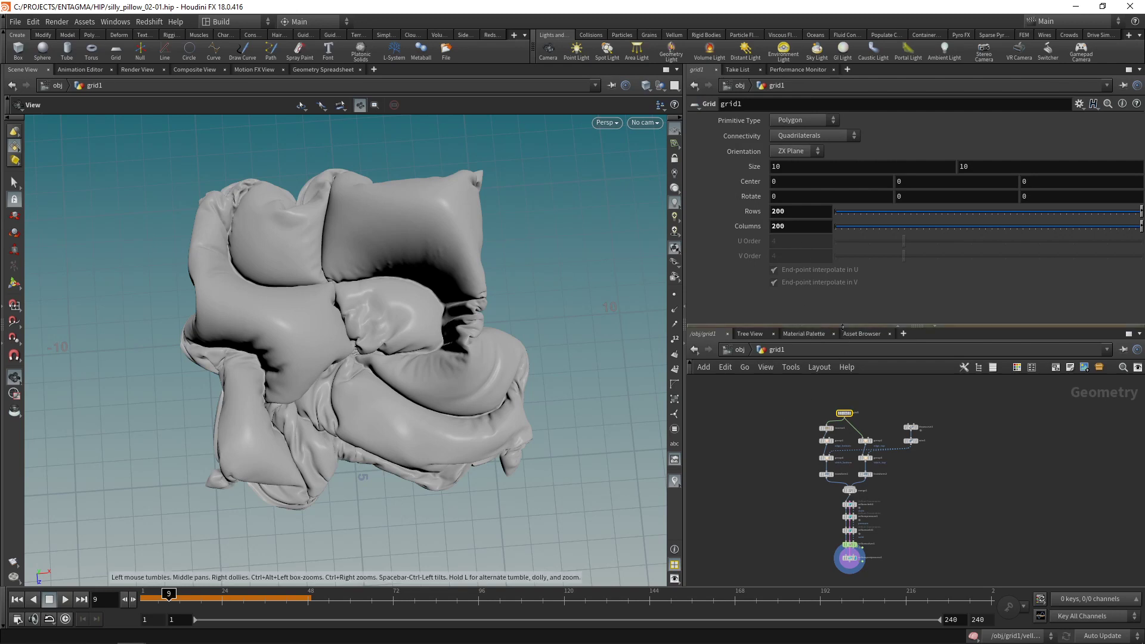
left_click_drag(844, 328, 845, 281)
Frame all nodes and display group3 to show the flat grid with its stitch curves.
key("h")
left_click(853, 415)
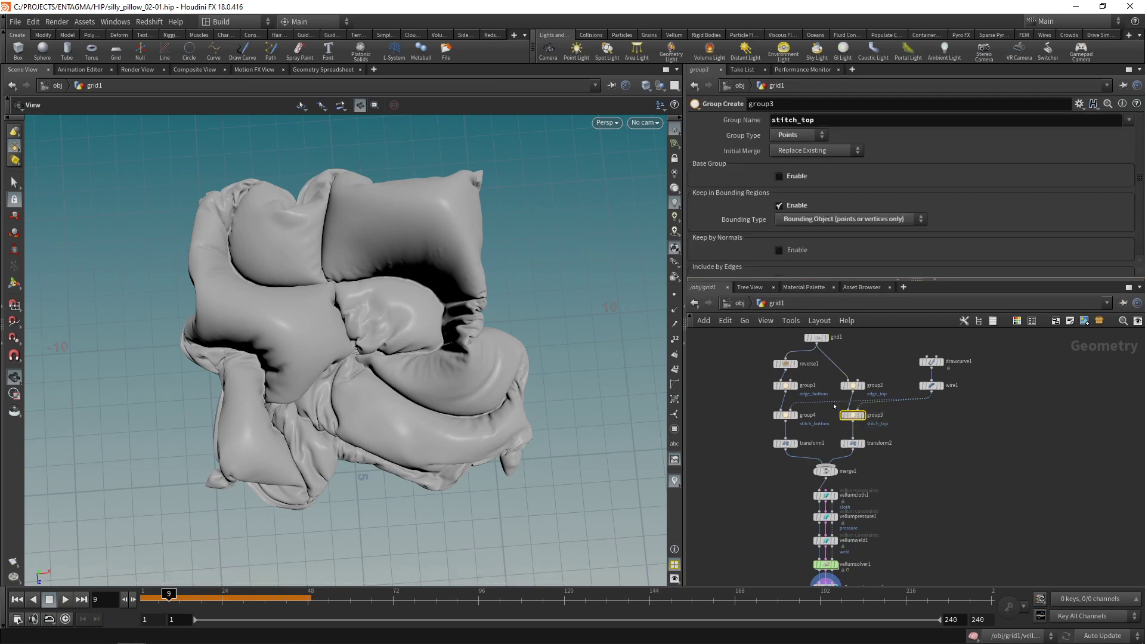
left_click(864, 415)
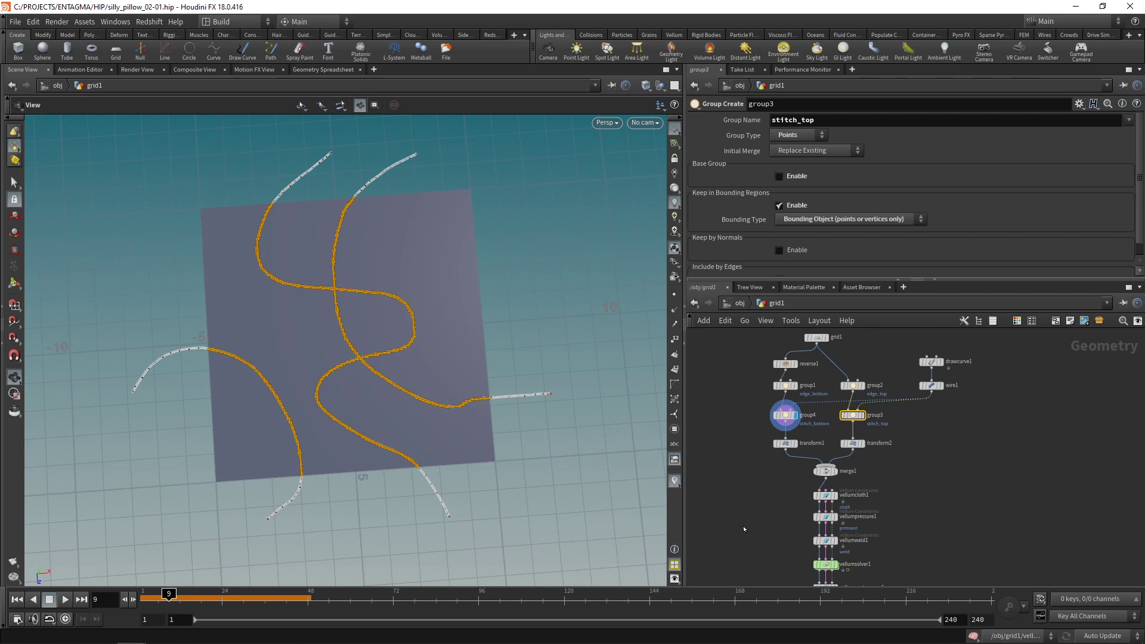
Move vellumsolver1 and vellumpostprocess1 down into open space and select vellumsolver1.
scroll(747, 535, "up", 3)
left_click_drag(793, 394, 931, 477)
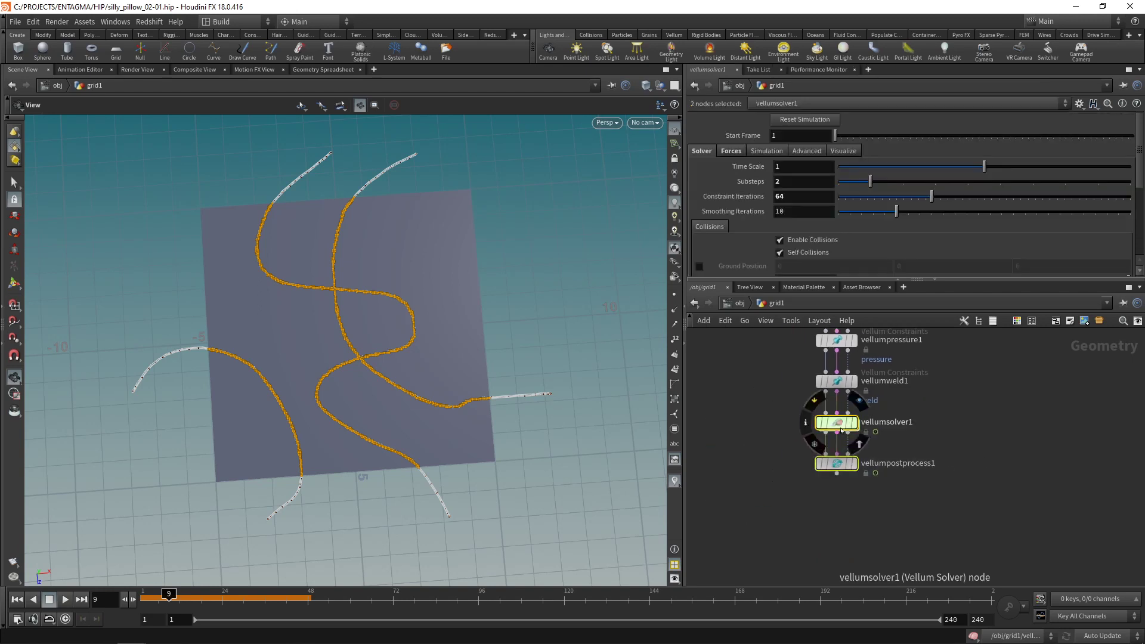
left_click_drag(837, 427, 837, 552)
scroll(909, 481, "down", 2)
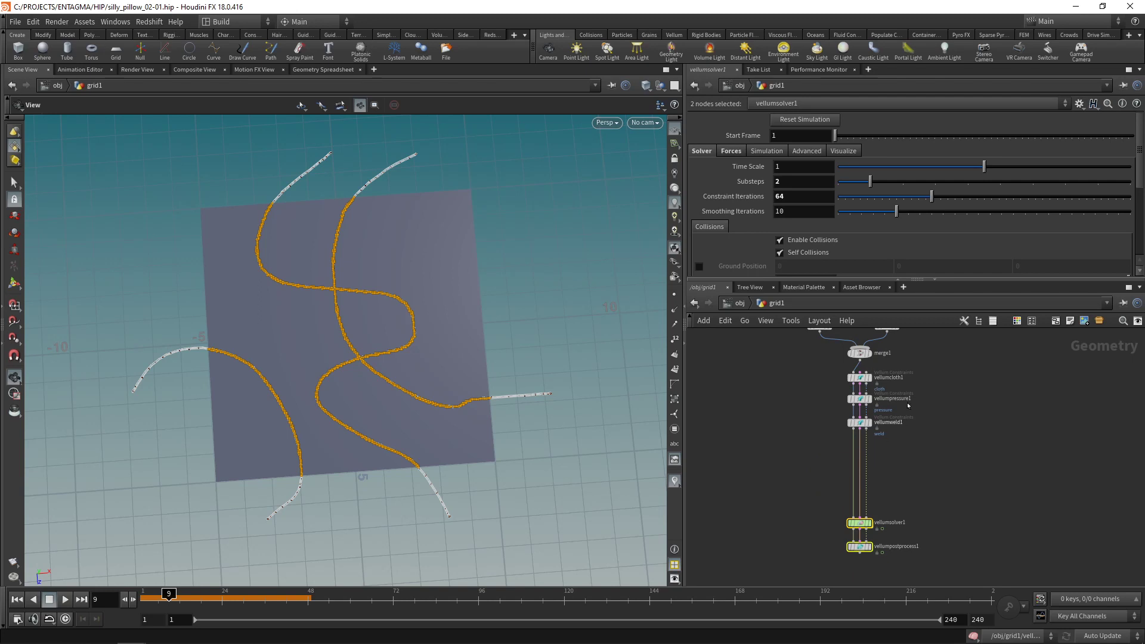
left_click(859, 523)
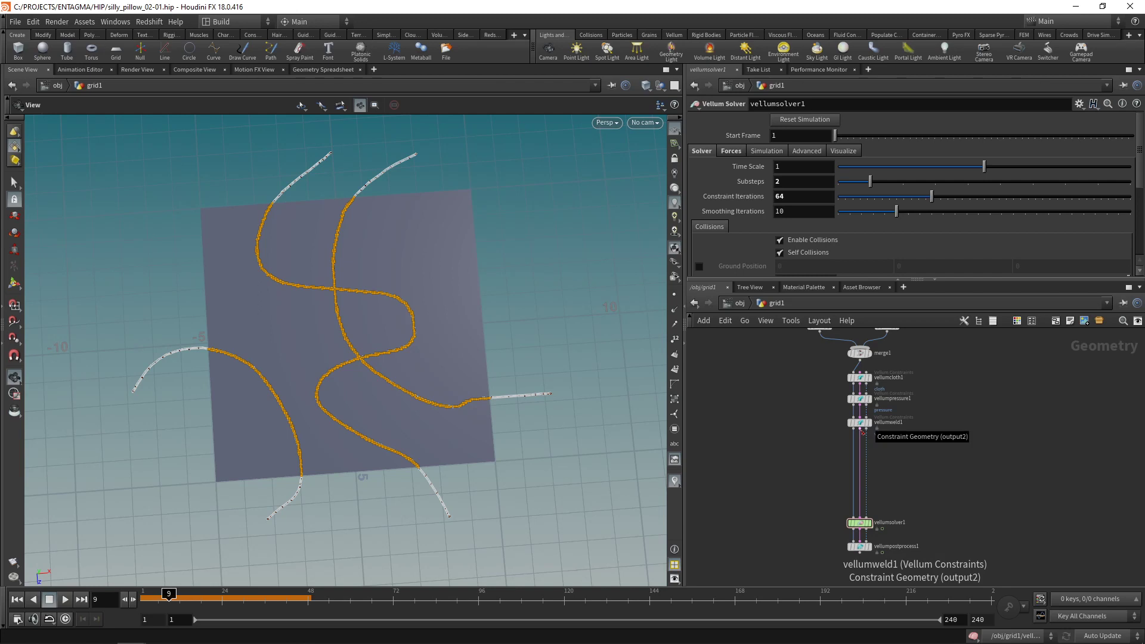
Add null1 on vellumweld1's Constraint Geometry output, showing 476,000 constraint primitives.
scroll(863, 433, "up", 3)
key("Tab")
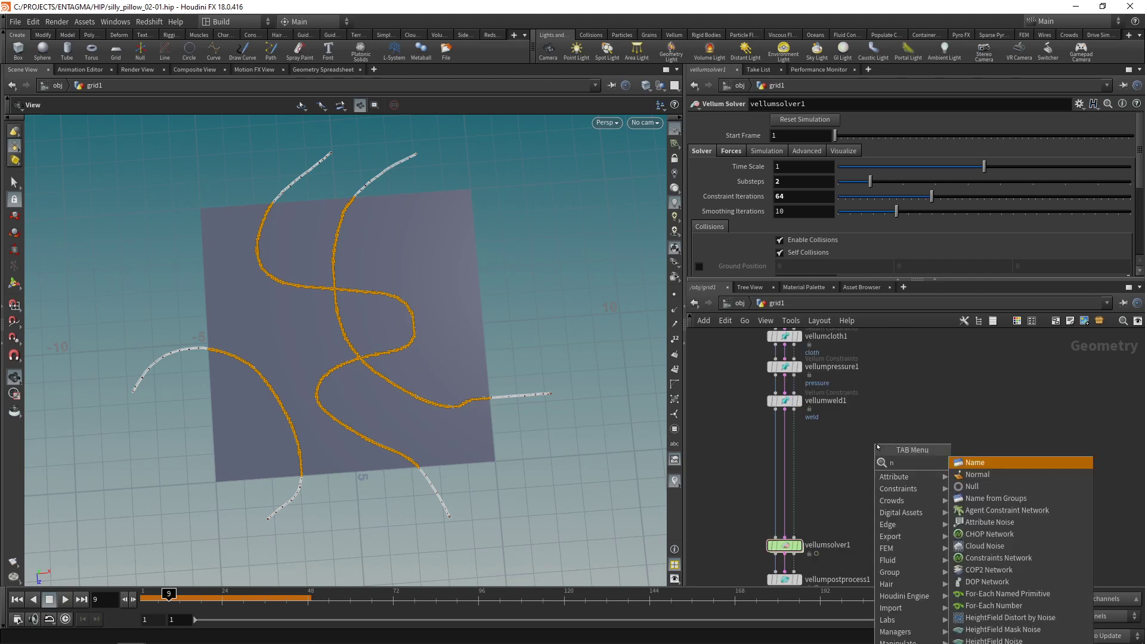
type("null")
key("Return")
left_click(878, 446)
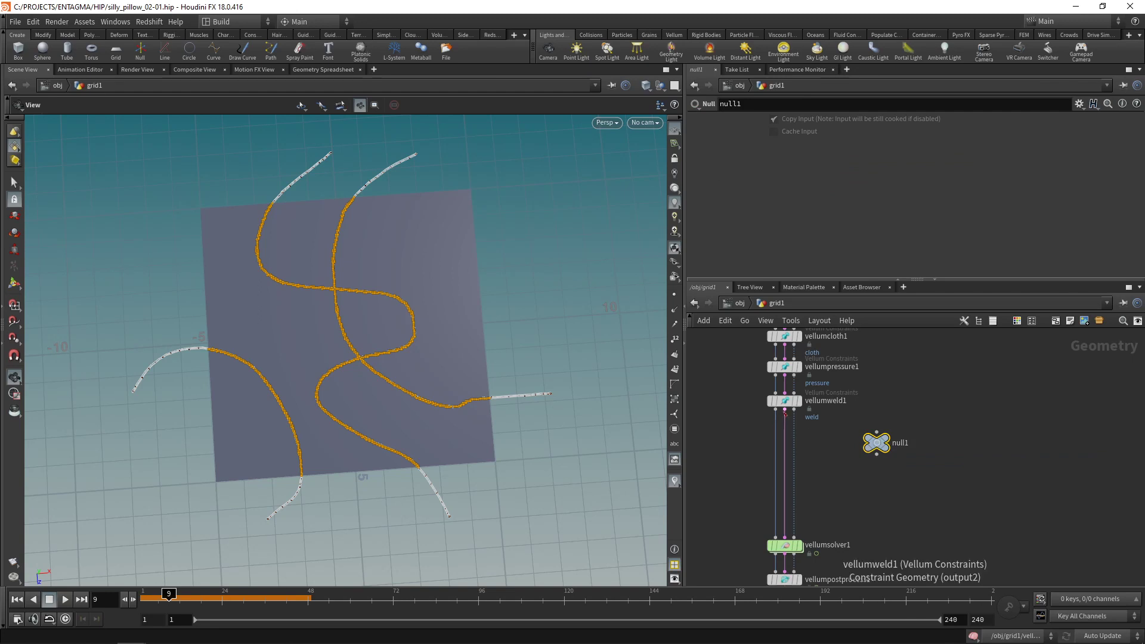
left_click(785, 410)
left_click(885, 447)
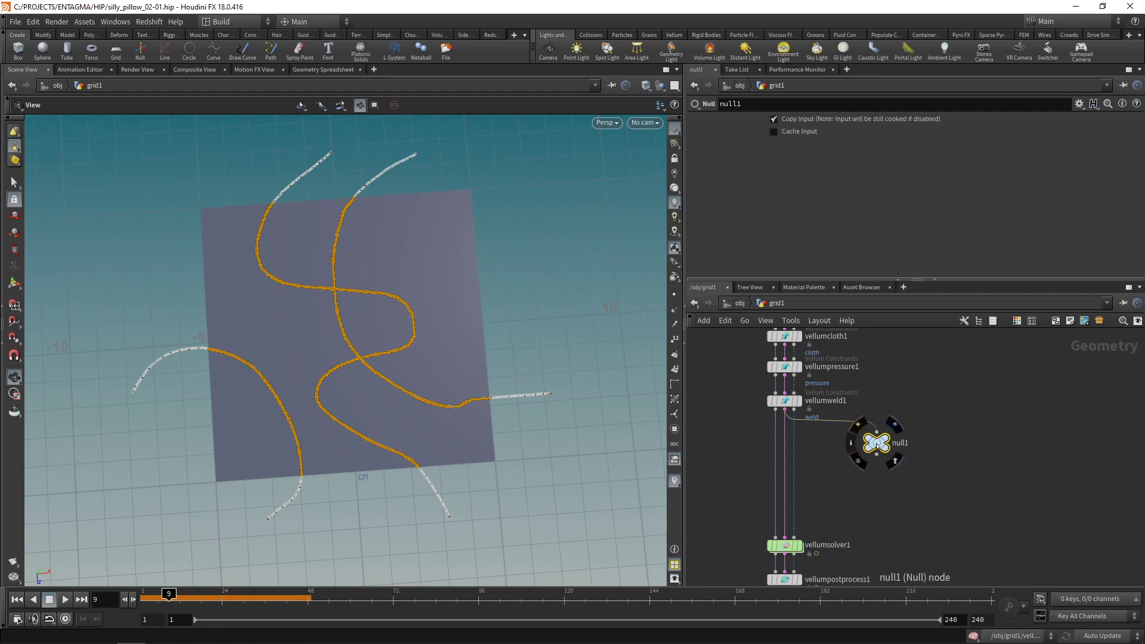
left_click(852, 443)
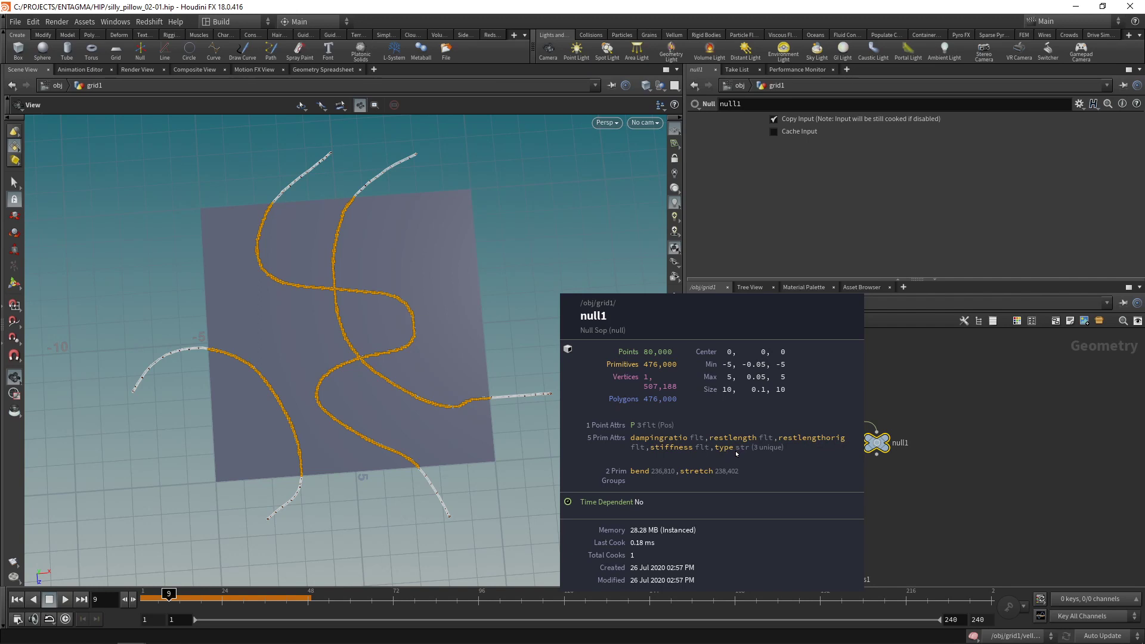
left_click(323, 69)
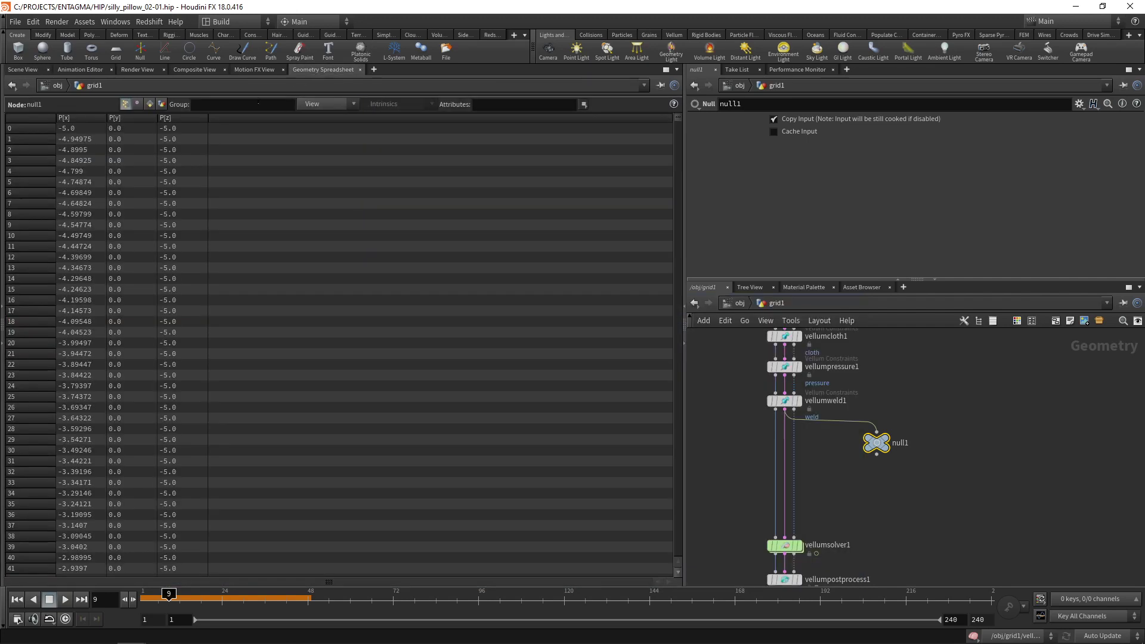
left_click(151, 105)
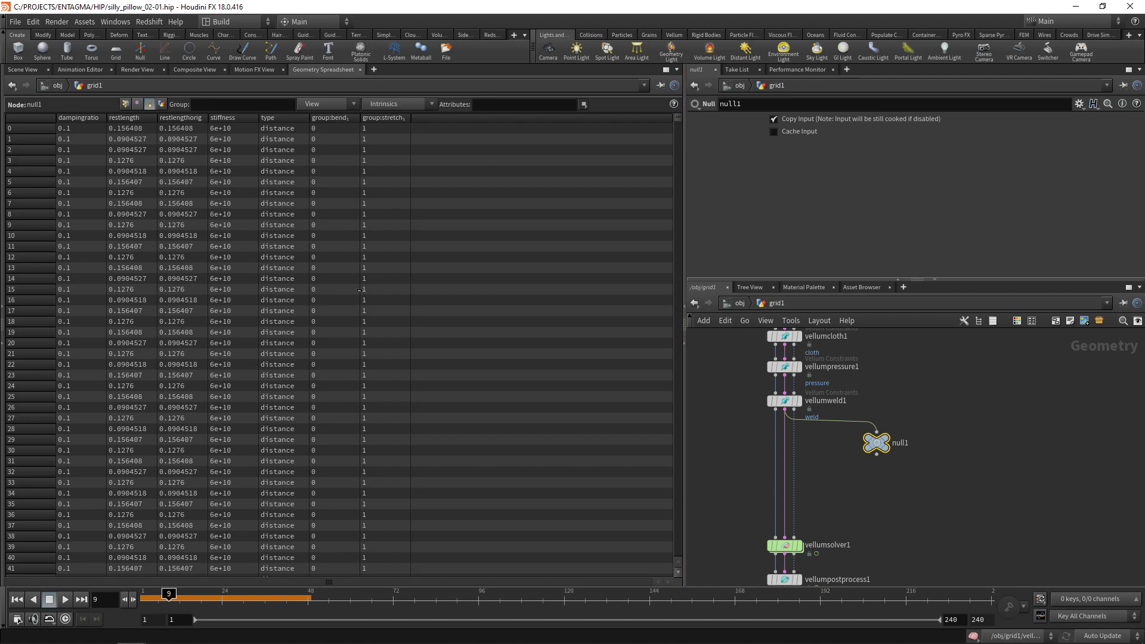
left_click_drag(681, 121, 665, 345)
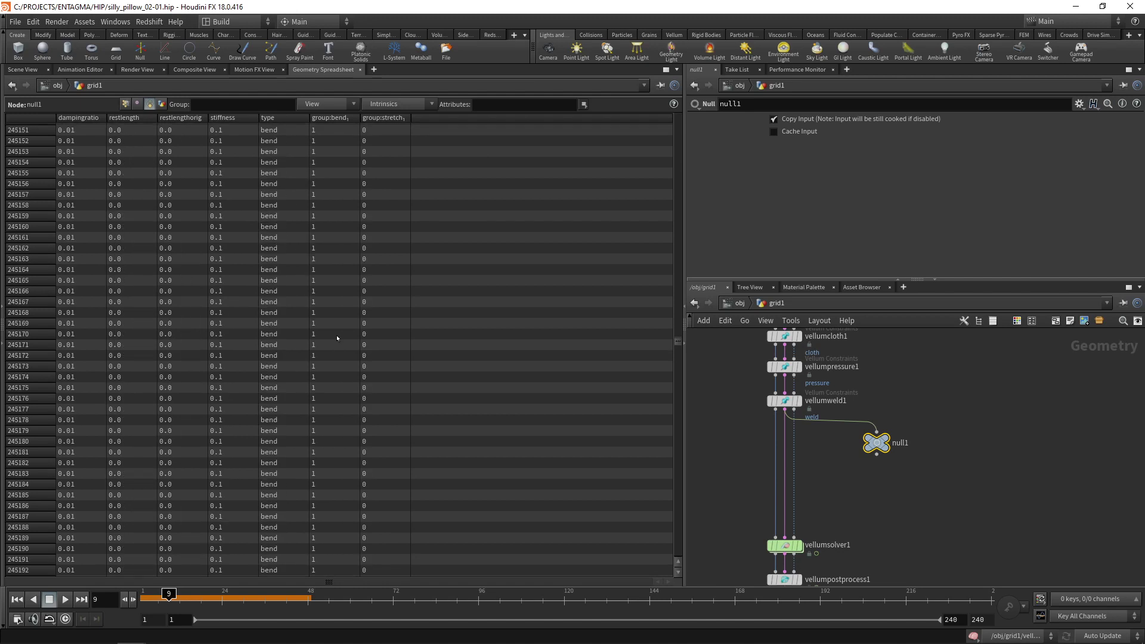
left_click(269, 118)
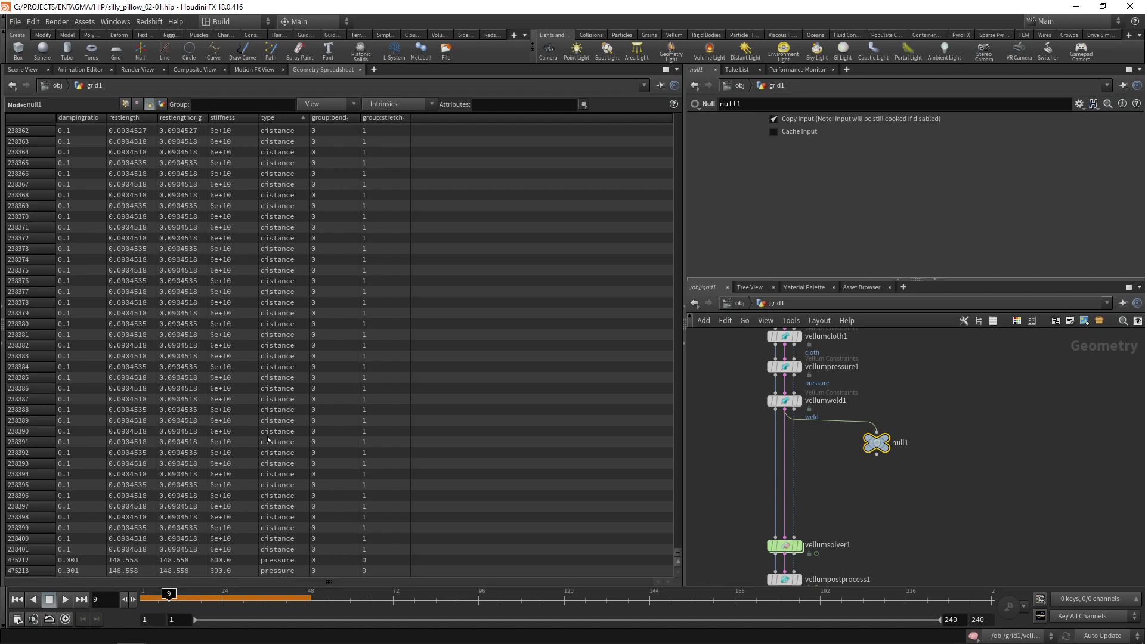
key("alt+1")
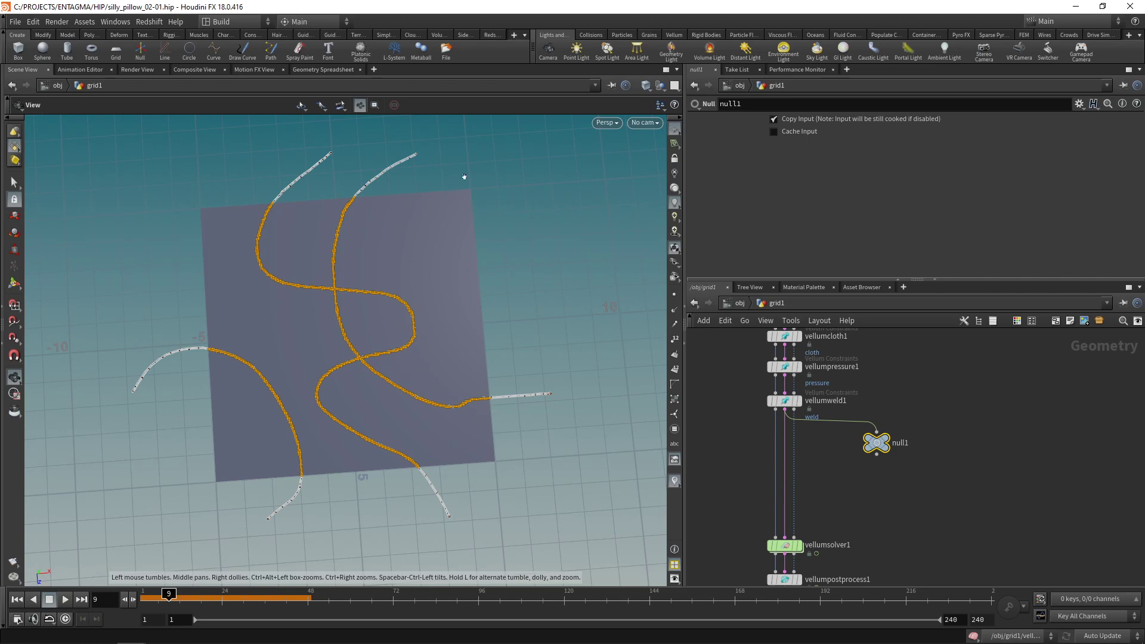
Inspect null1's point and primitive counts and reselect it.
middle_click(877, 443)
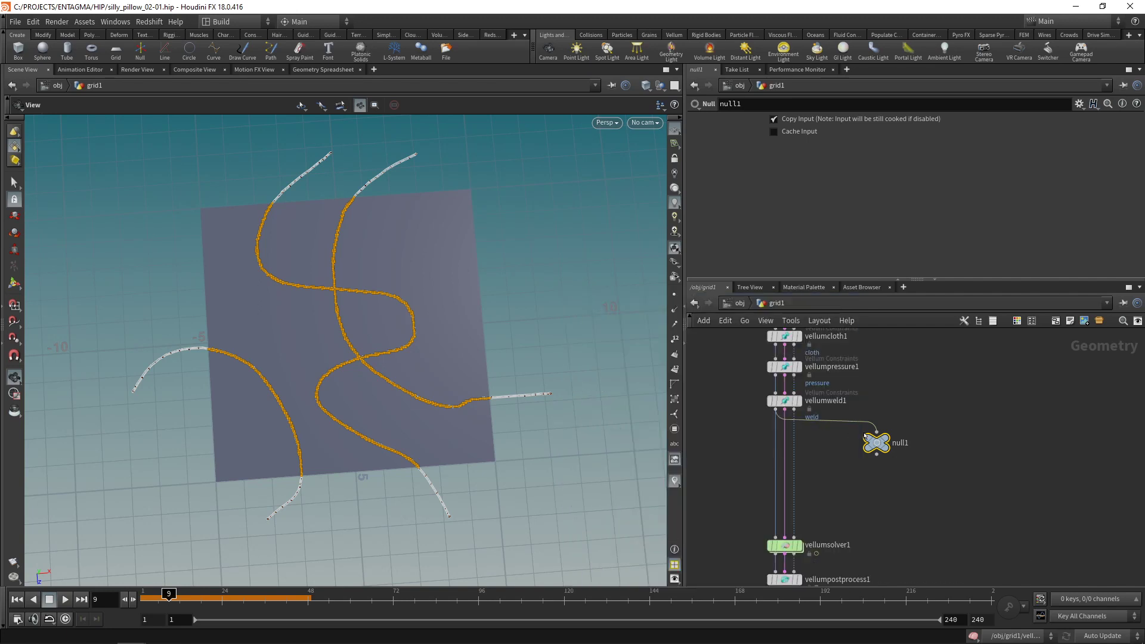
mouse_move(877, 445)
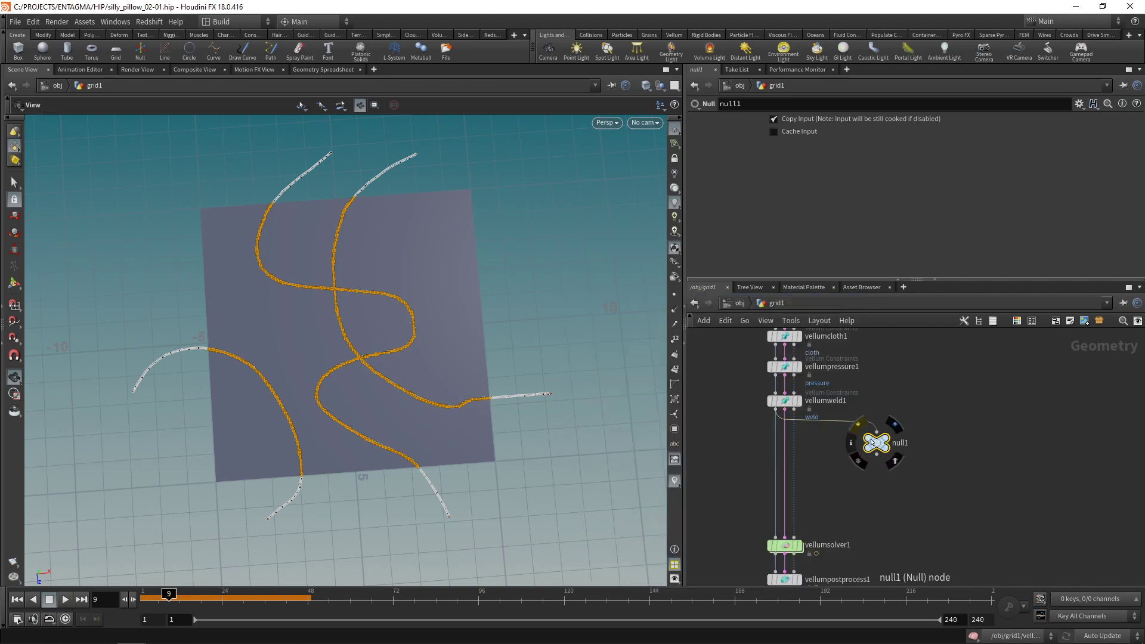
middle_click(877, 445)
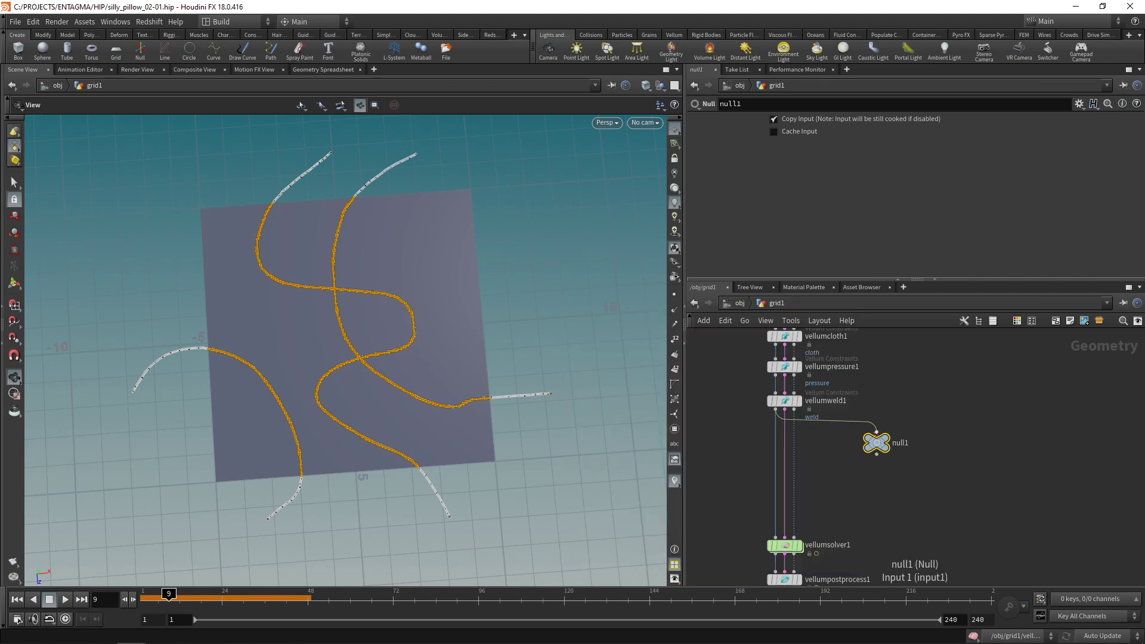
mouse_move(789, 411)
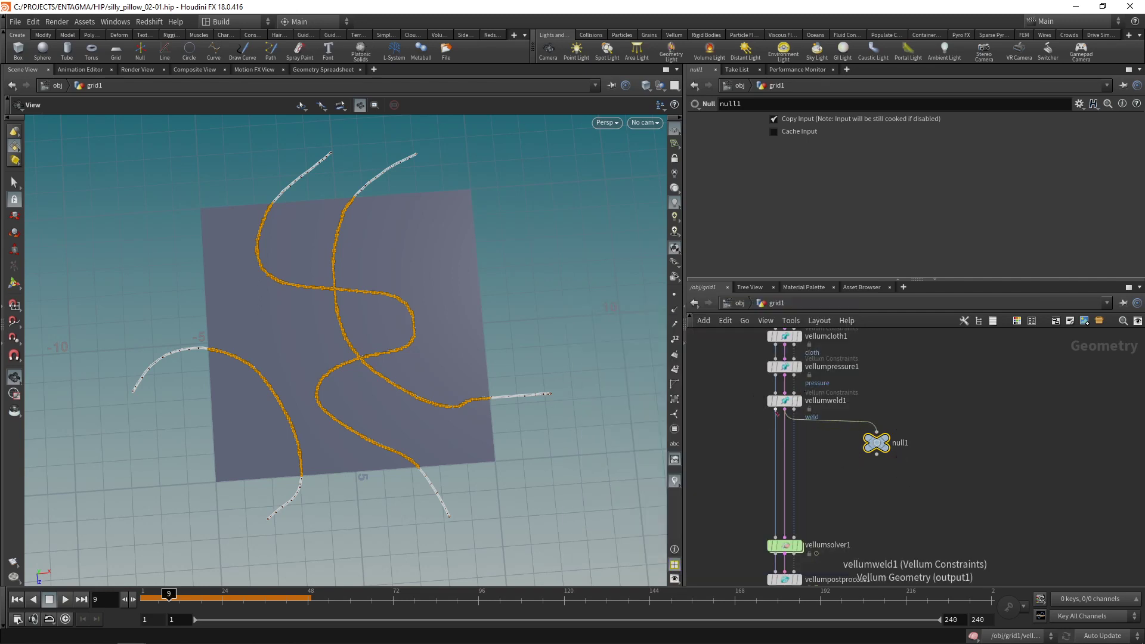
key("Up")
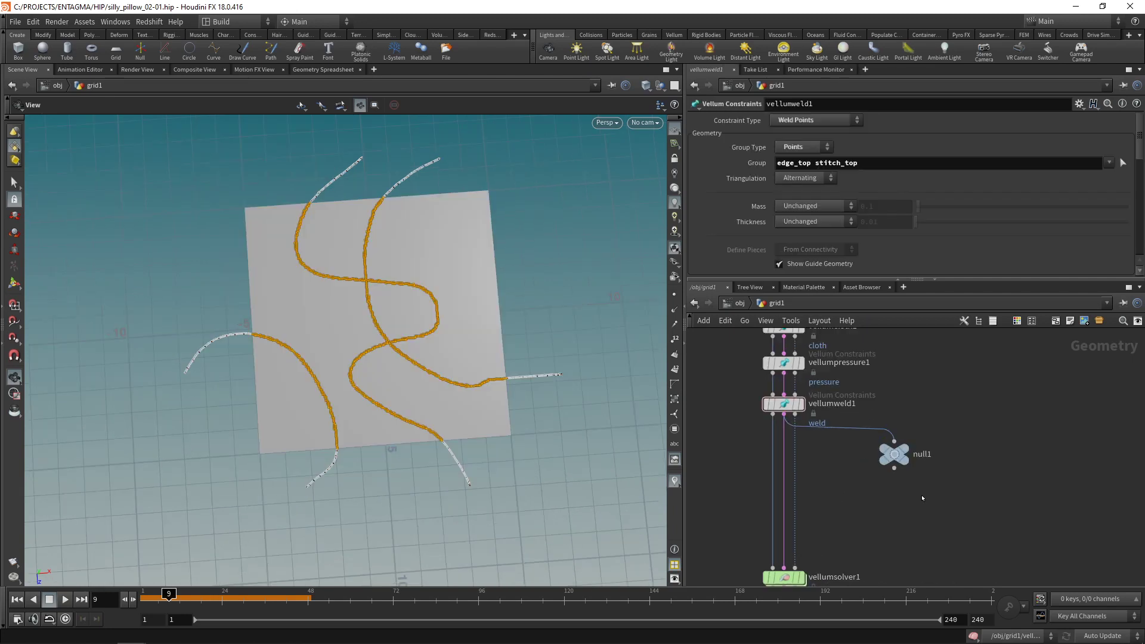
key("Down")
Add grouptransfer1 with null1 in input 1 and vellumweld1's geometry in input 2, and display it.
key("Tab")
type("group")
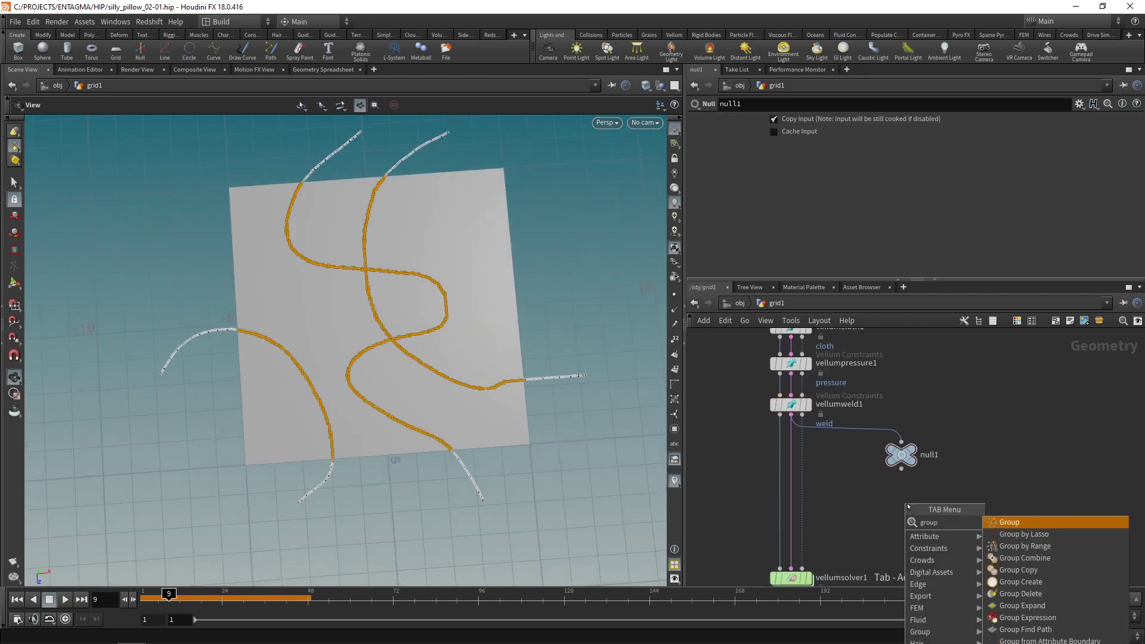
type("tr")
key("Return")
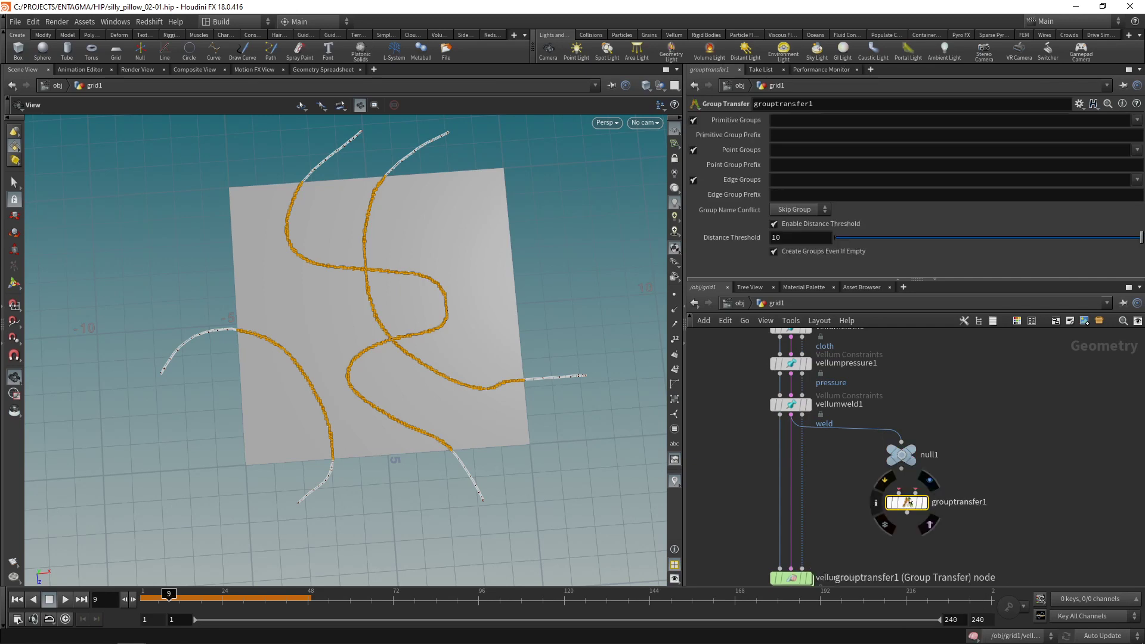
left_click(909, 507)
left_click(897, 509)
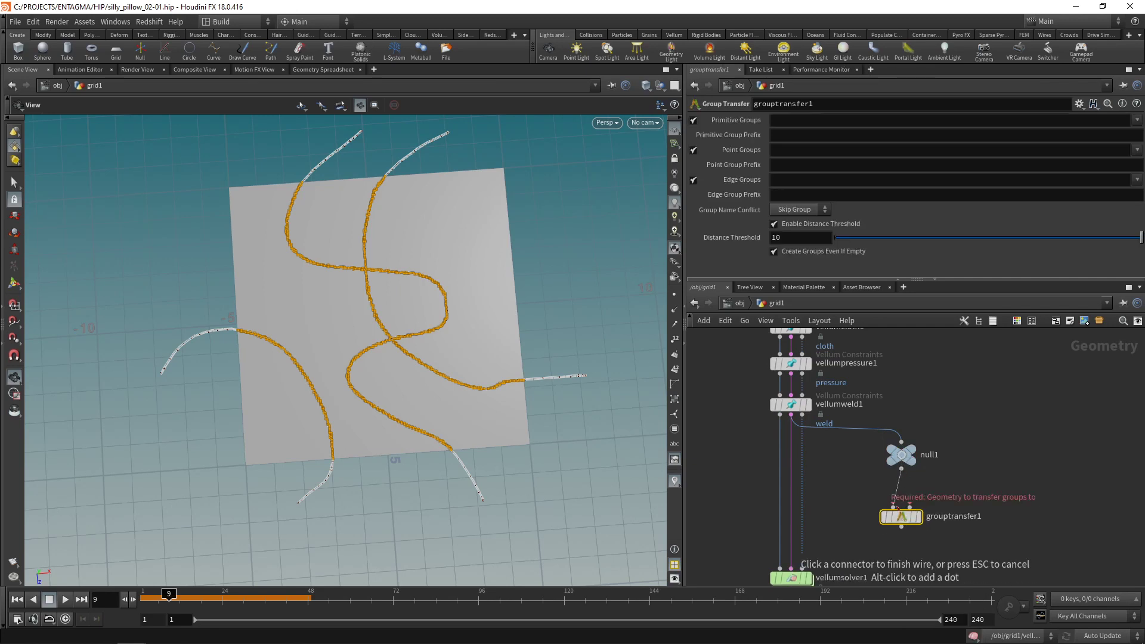
left_click(897, 508)
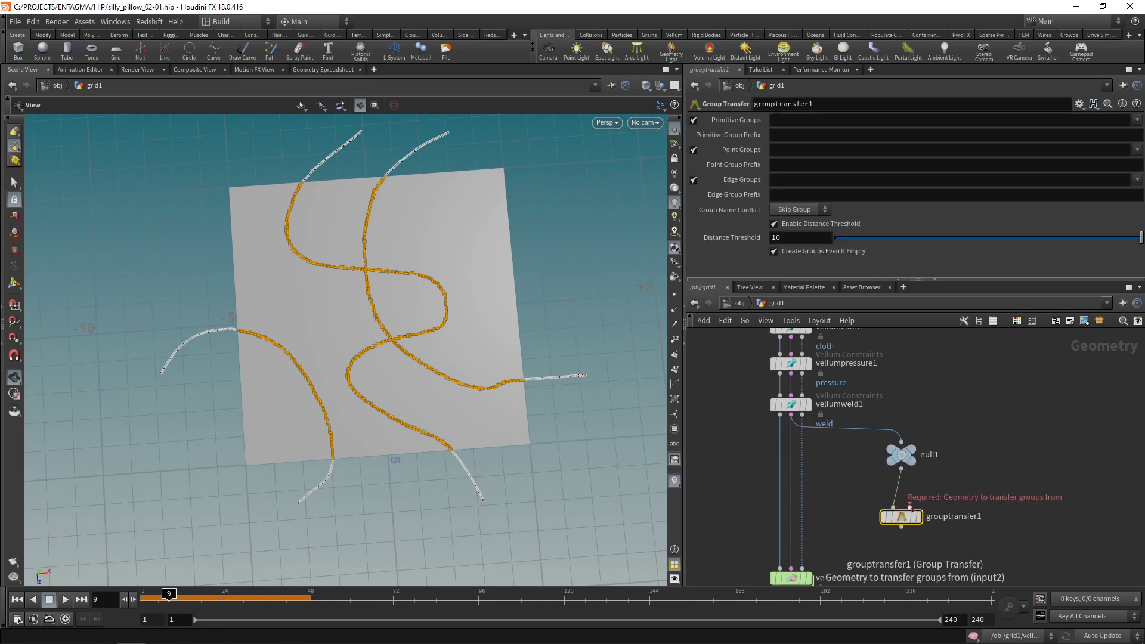
left_click(910, 507)
left_click(782, 417)
left_click_drag(903, 522, 902, 506)
left_click(919, 501)
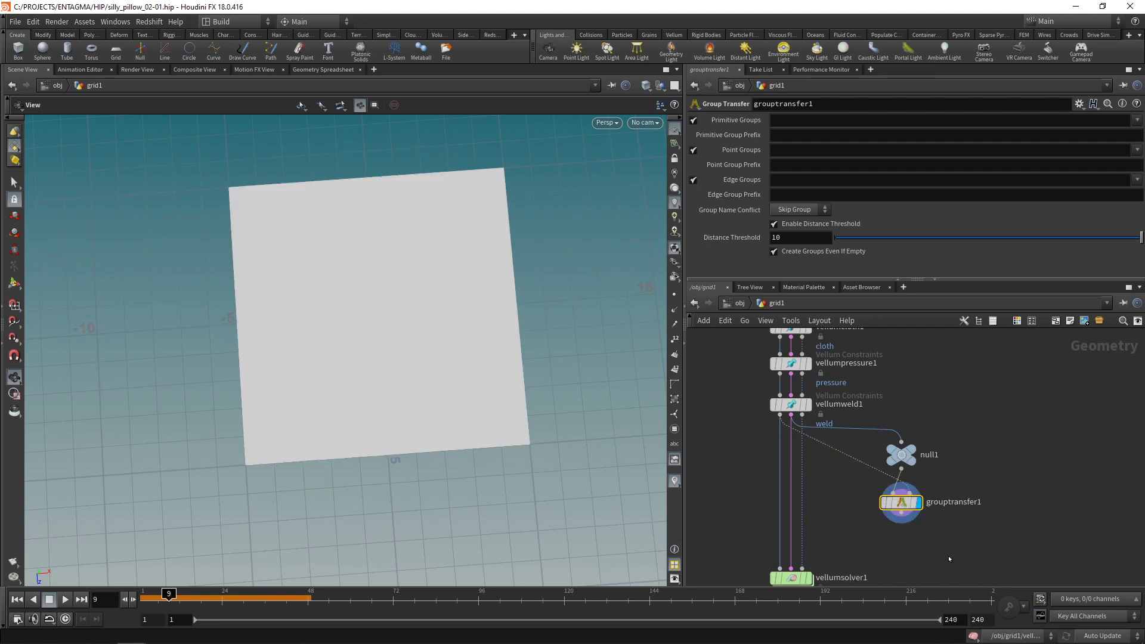
left_click(934, 515)
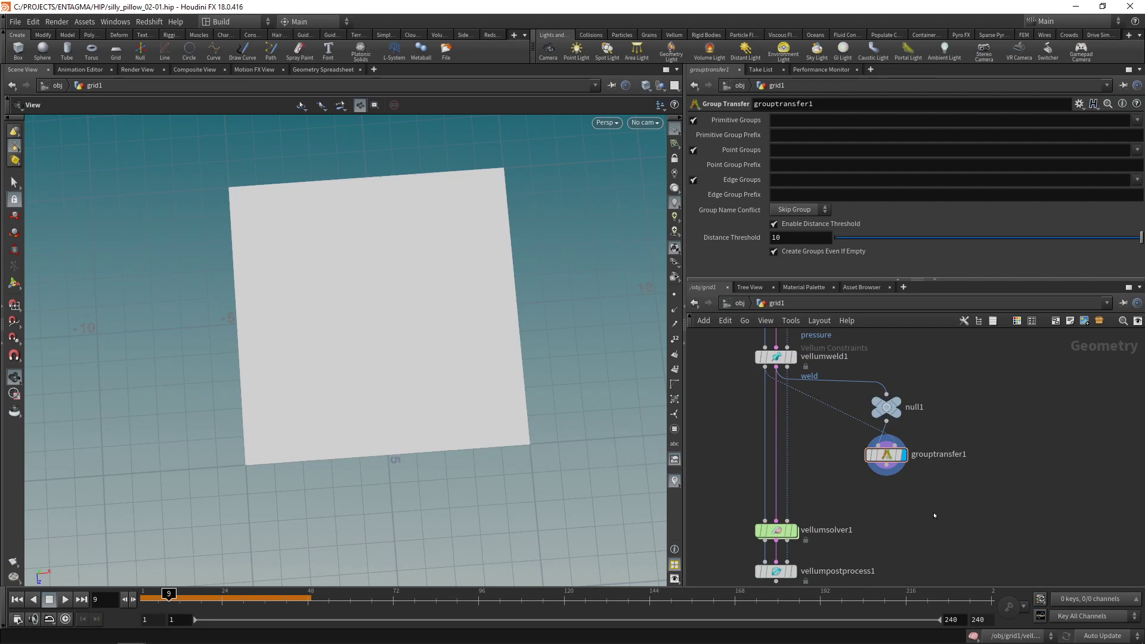
Add a color1 node below the transfer and set its colour to red.
key("Tab")
type("attr")
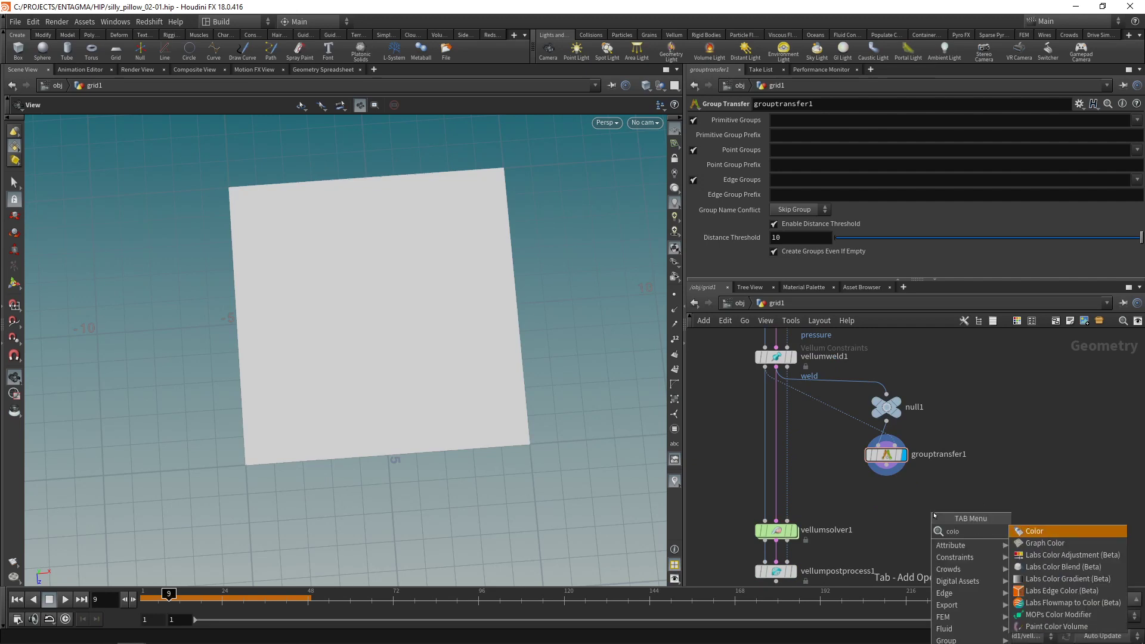
key("Escape")
left_click(935, 515)
left_click(784, 195)
left_click(764, 110)
left_click(948, 68)
In grouptransfer1, disable Primitive and Edge Groups and transfer edge_bottom, edge_top, stitch_bottom, stitch_top.
left_click(886, 455)
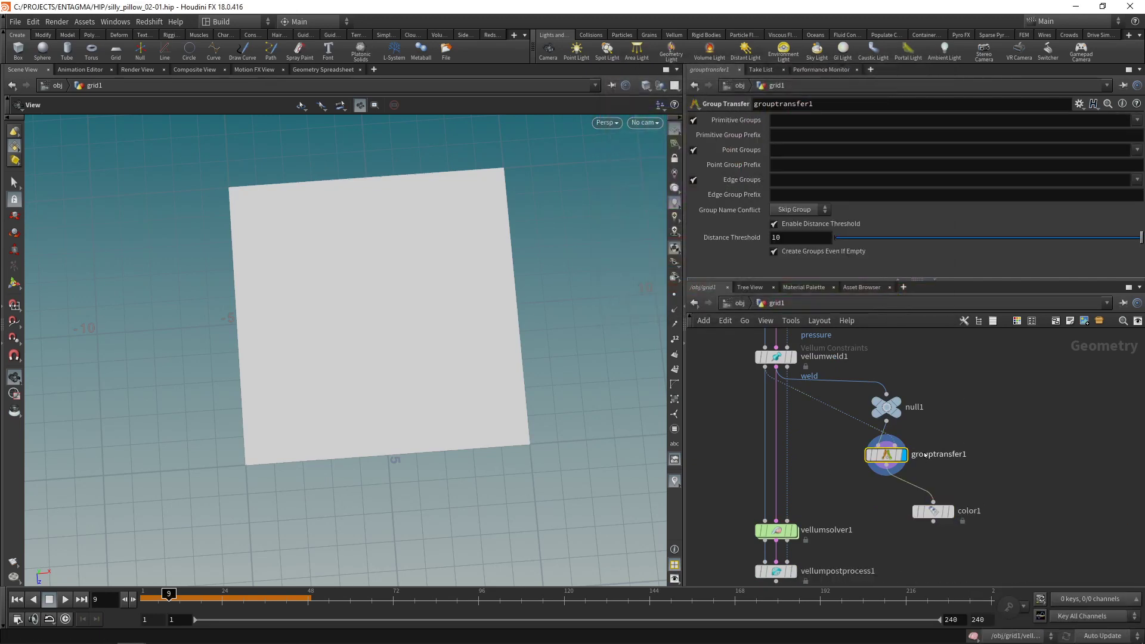
left_click(694, 121)
left_click(694, 180)
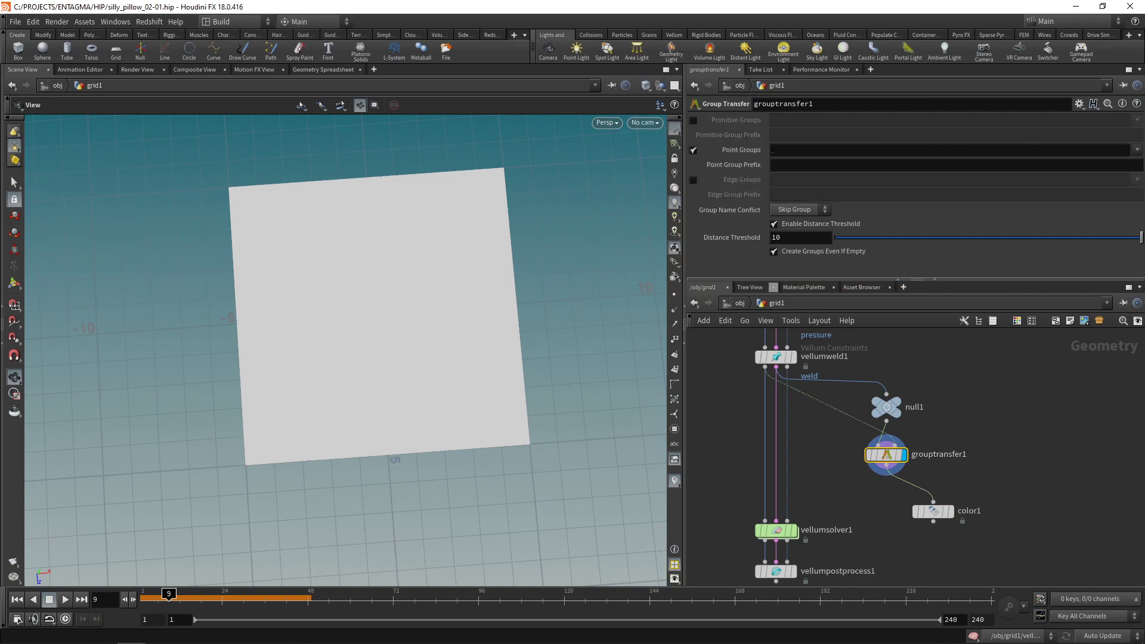
left_click(1138, 150)
left_click(1139, 151)
left_click(1138, 150)
left_click(1137, 170)
left_click(1139, 151)
left_click(1137, 179)
left_click(1138, 151)
left_click(1137, 188)
Limit color1 to the four transferred groups and save as silly_pillow_02-02.hip.
middle_click(892, 457)
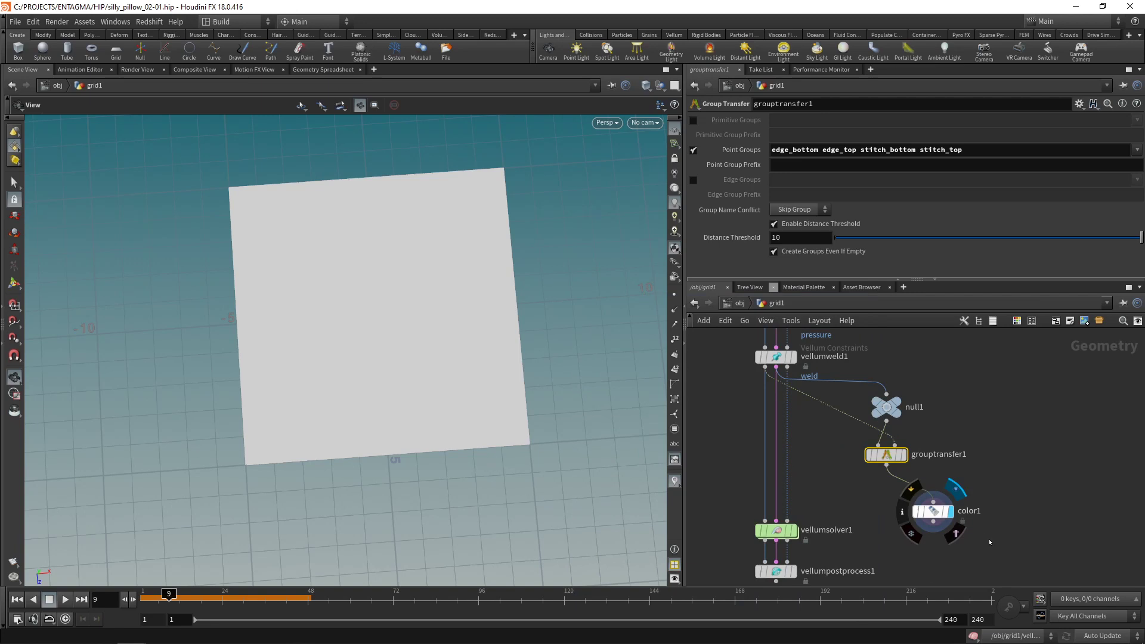
left_click(949, 511)
left_click(926, 509)
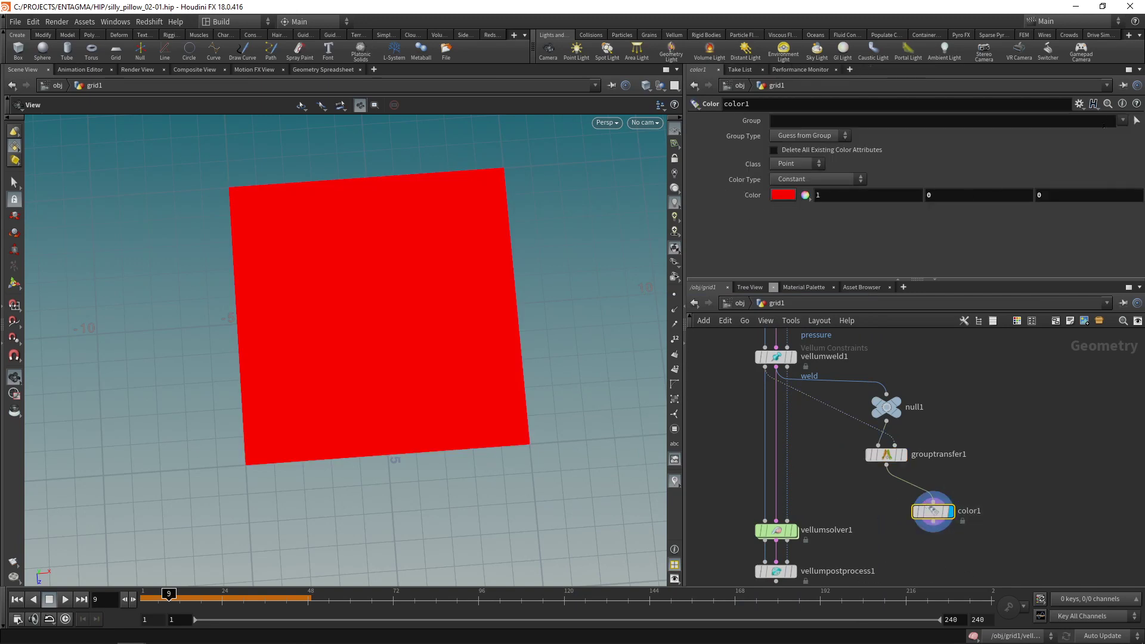
left_click(1124, 120)
left_click(1130, 153)
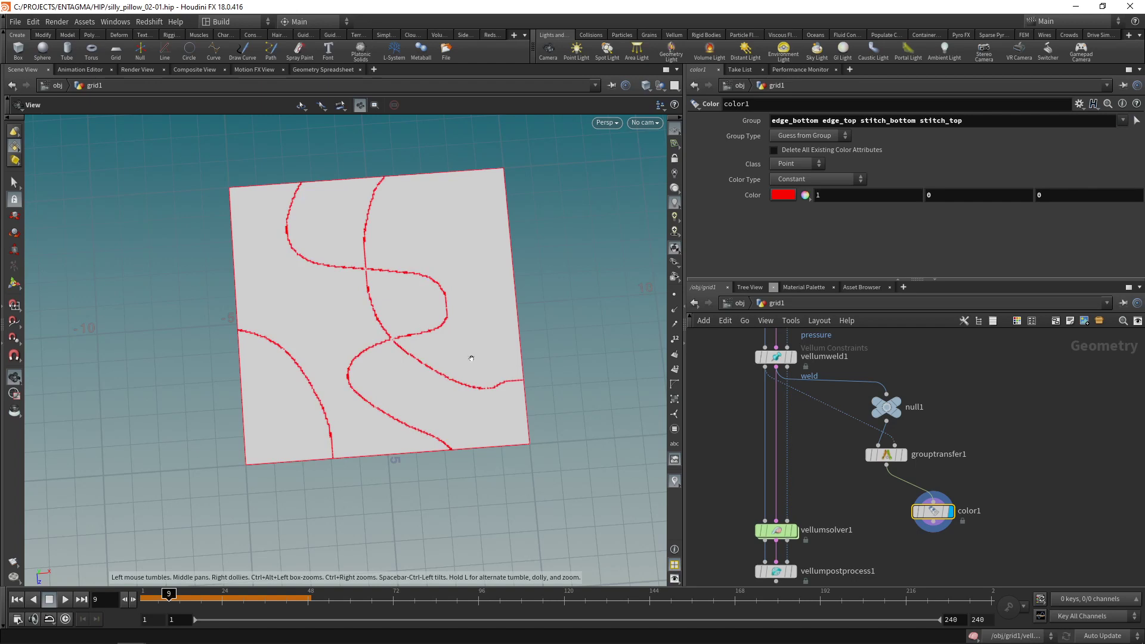
key("alt+shift+s")
middle_click(884, 408)
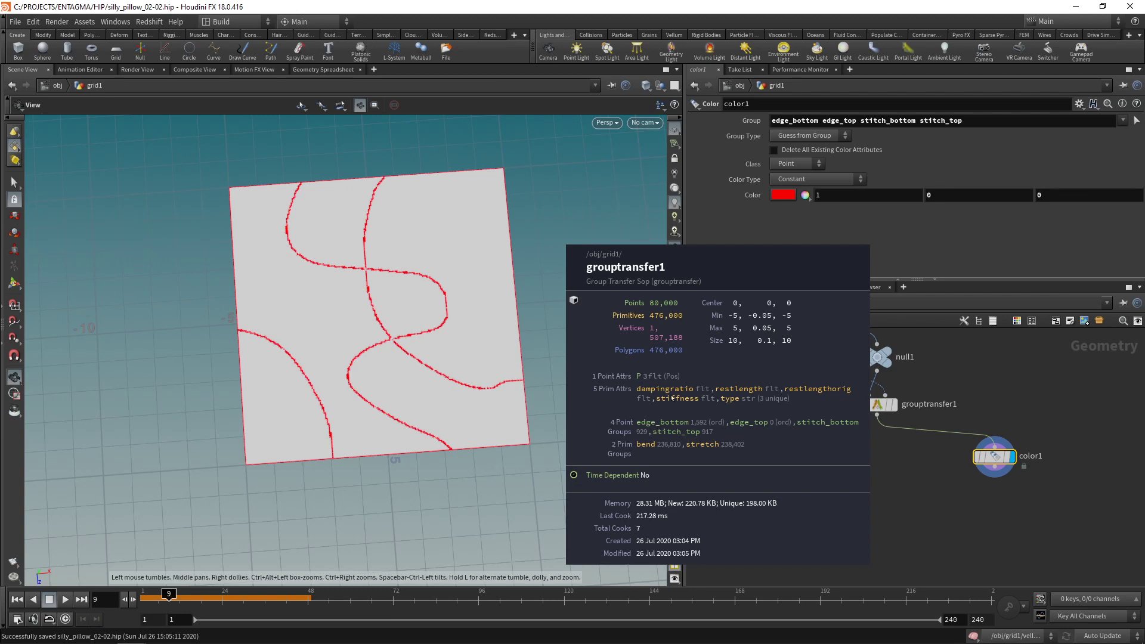
Add and display grouppromote1 below grouptransfer1, converting from Points to Primitives.
key("Tab")
type("groupp")
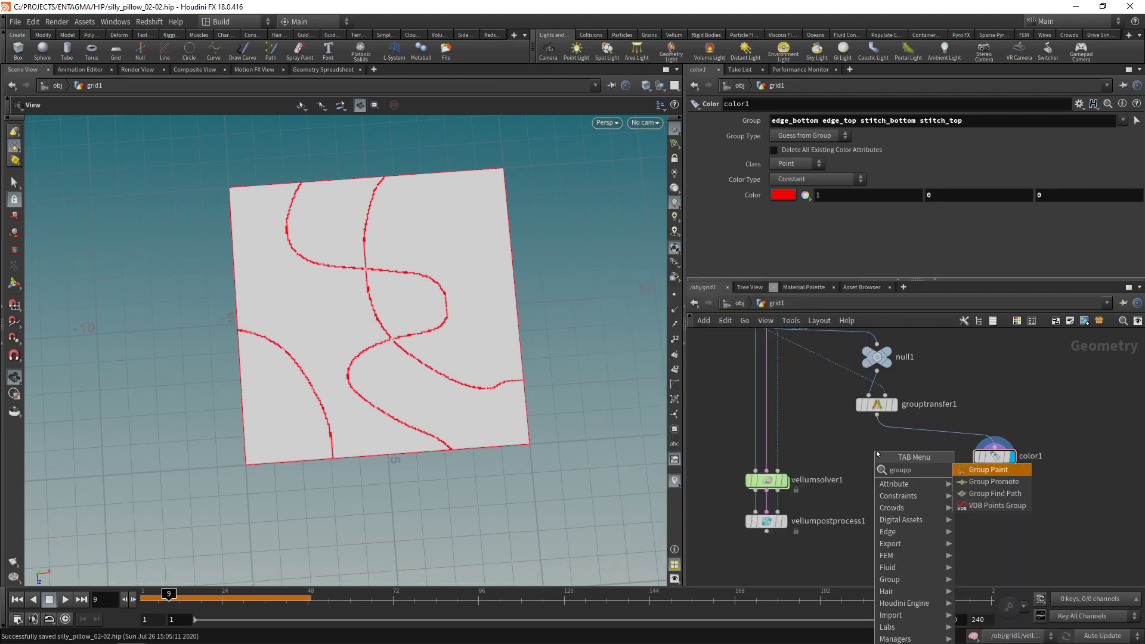
key("Down")
key("Return")
left_click(877, 452)
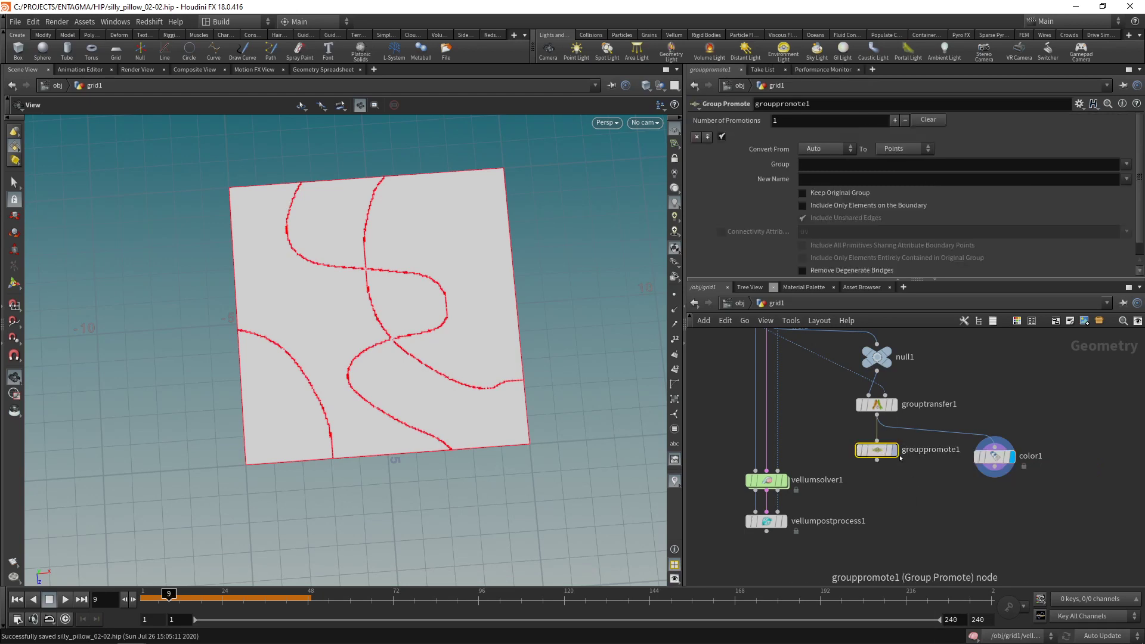
left_click(895, 451)
left_click(829, 149)
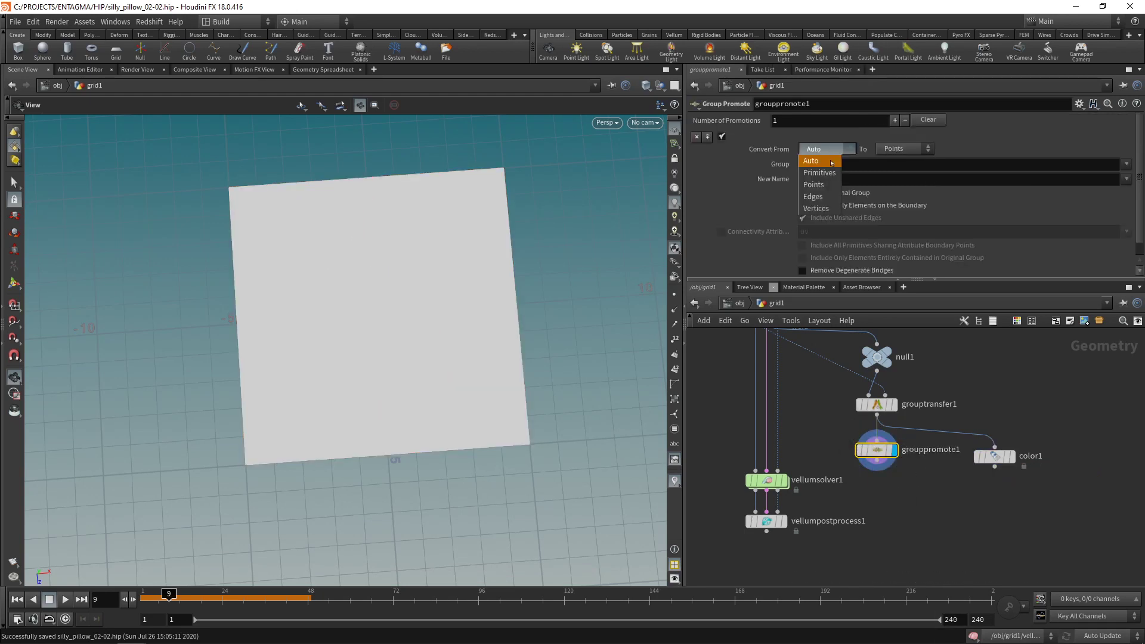
left_click(823, 161)
left_click(901, 150)
left_click(897, 164)
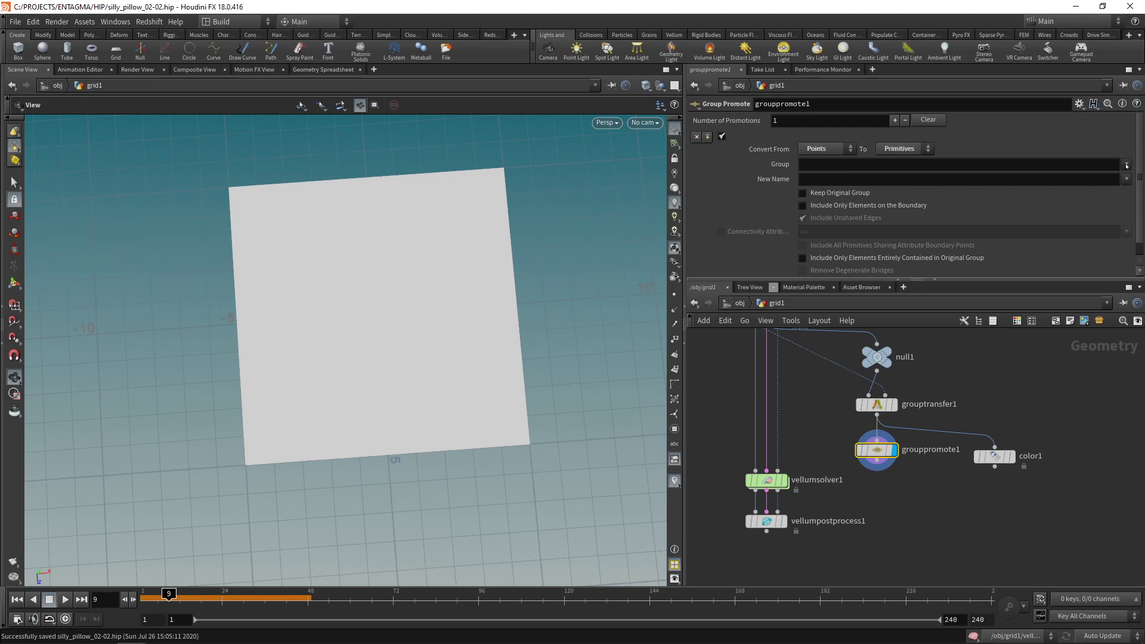
Promote the edge_bottom, edge_top, stitch_bottom and stitch_top groups.
left_click(1127, 164)
left_click(1134, 208)
left_click(1127, 164)
left_click(1133, 221)
left_click(1127, 164)
left_click(1132, 233)
left_click(1127, 164)
left_click(1133, 245)
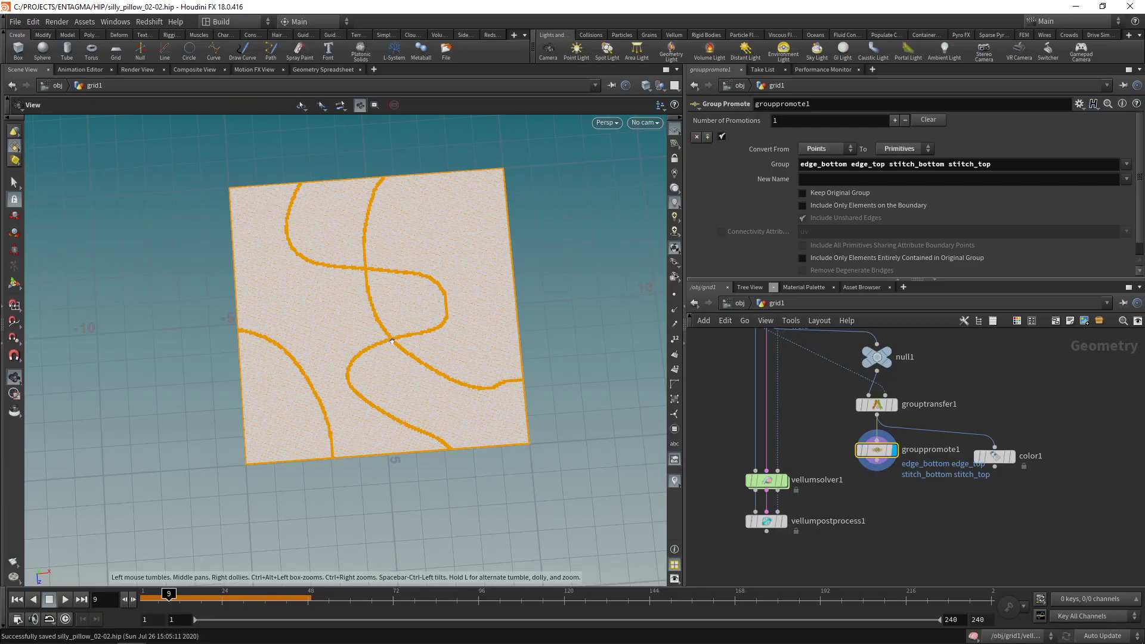
Move the Vellum solver nodes further down in the network.
scroll(392, 341, "up", 10)
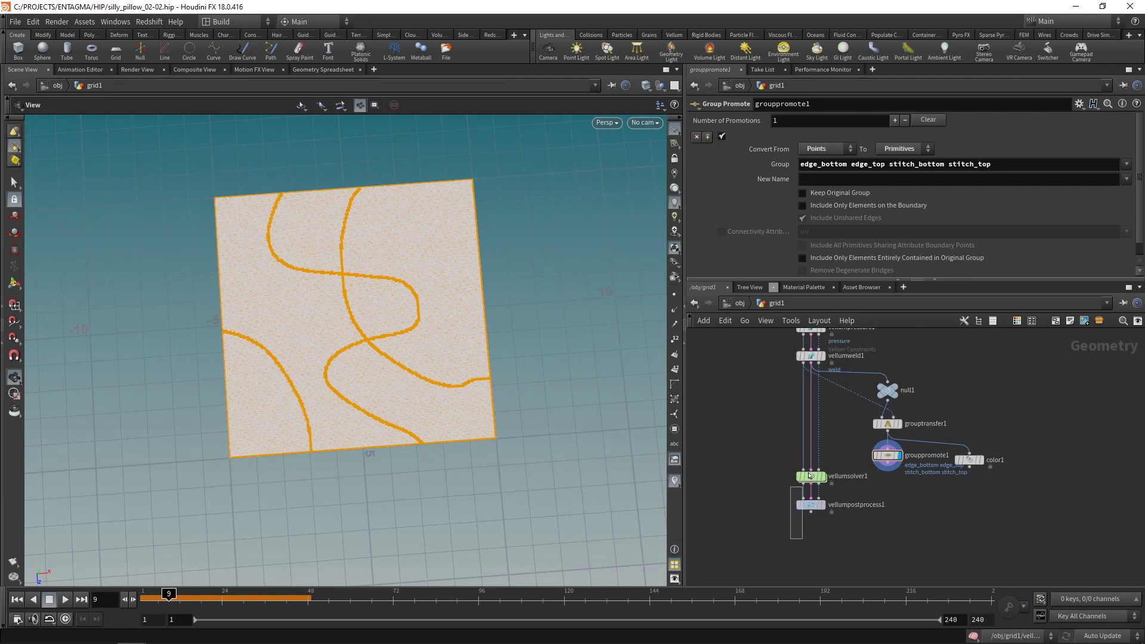
left_click_drag(807, 476, 809, 536)
scroll(877, 555, "up", 4)
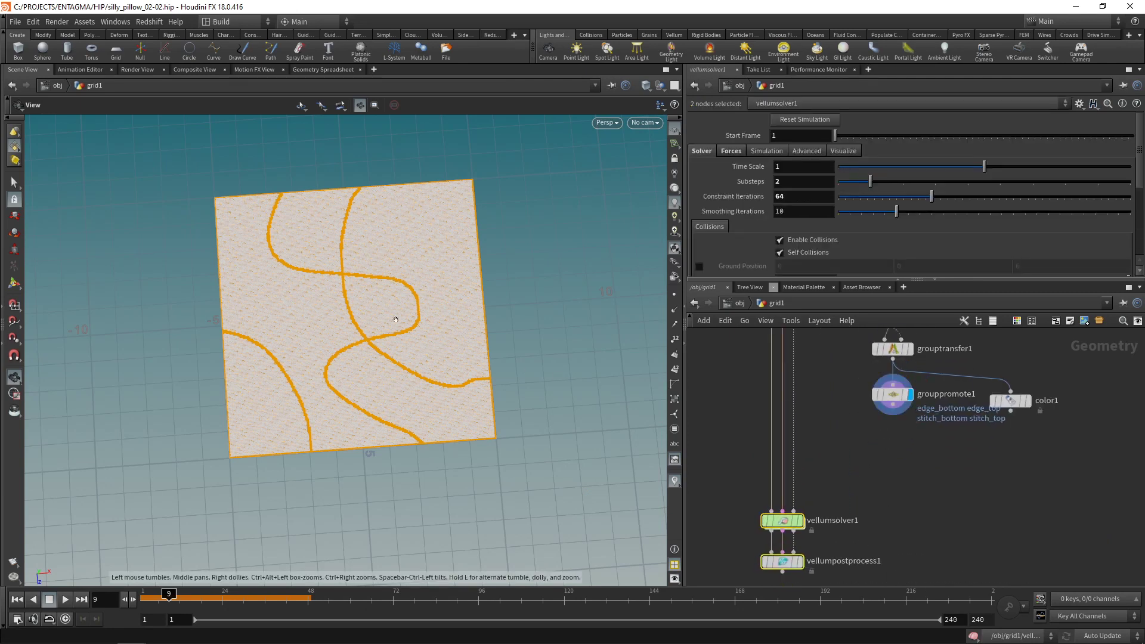
scroll(896, 436, "up", 2)
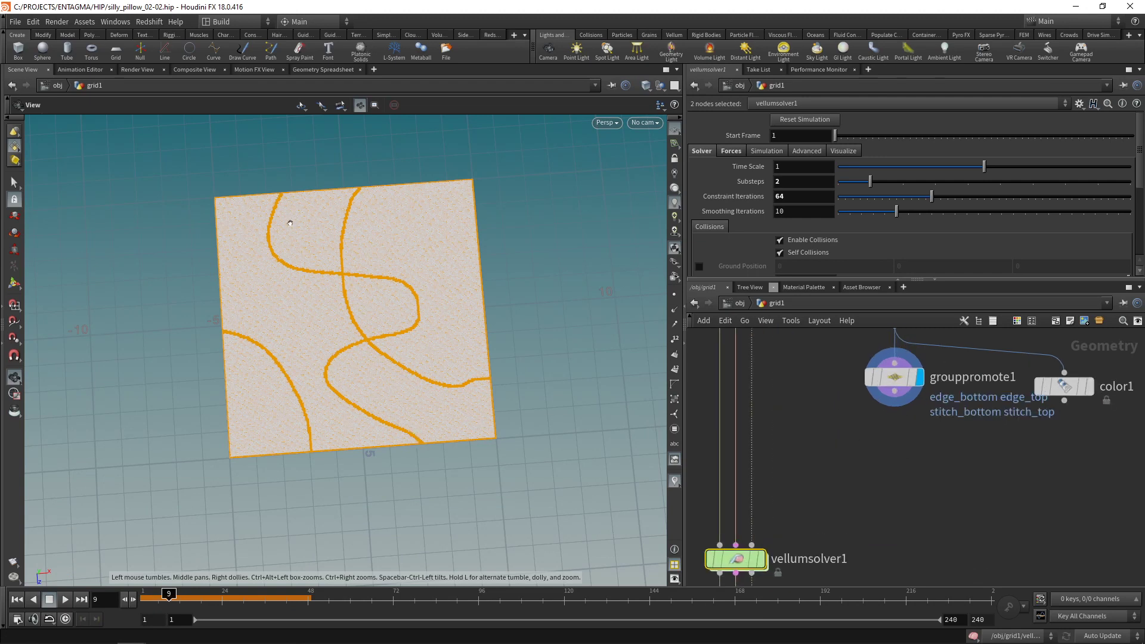
Add groupcombine1 below grouppromote1 creating a Primitives group named do.
key("Tab")
type("groupc")
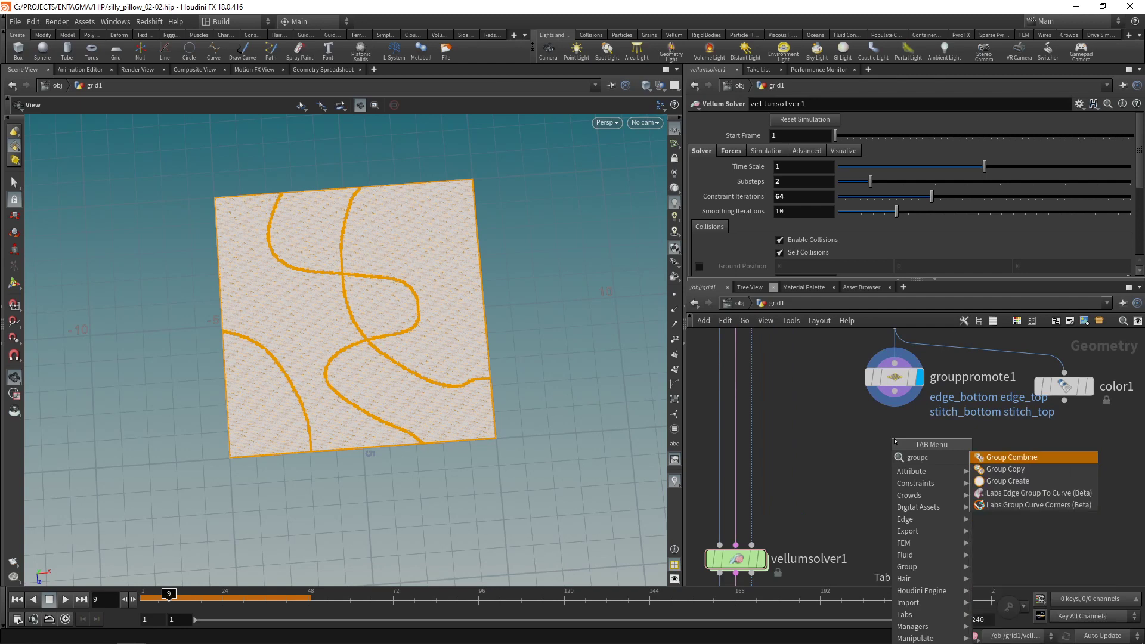
key("Return")
left_click(895, 437)
left_click(836, 139)
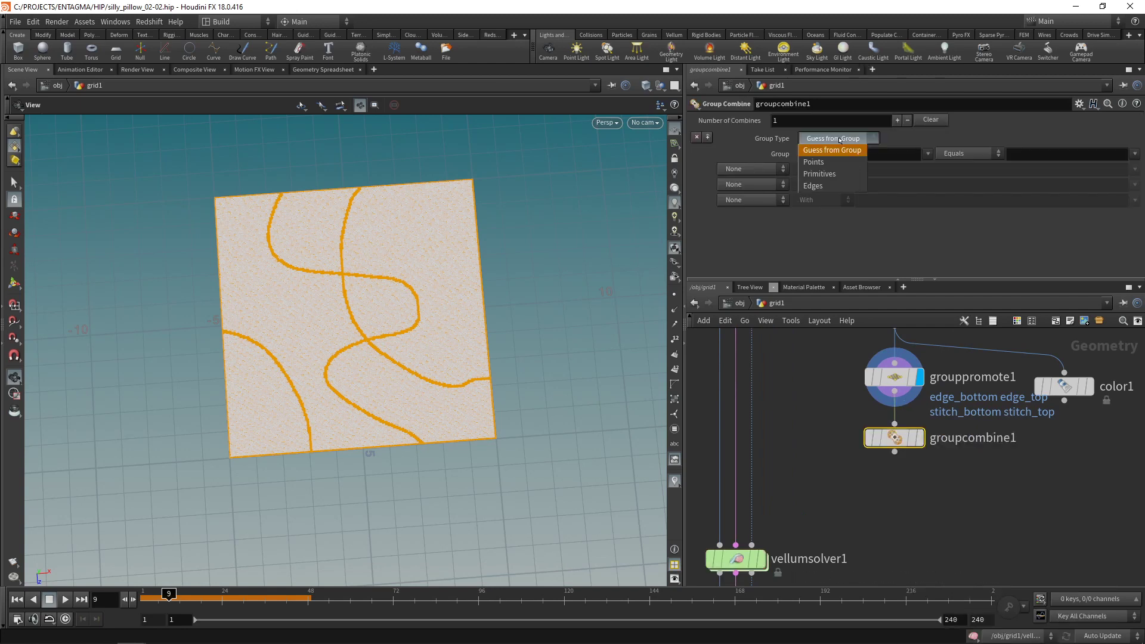
left_click(839, 174)
left_click(834, 154)
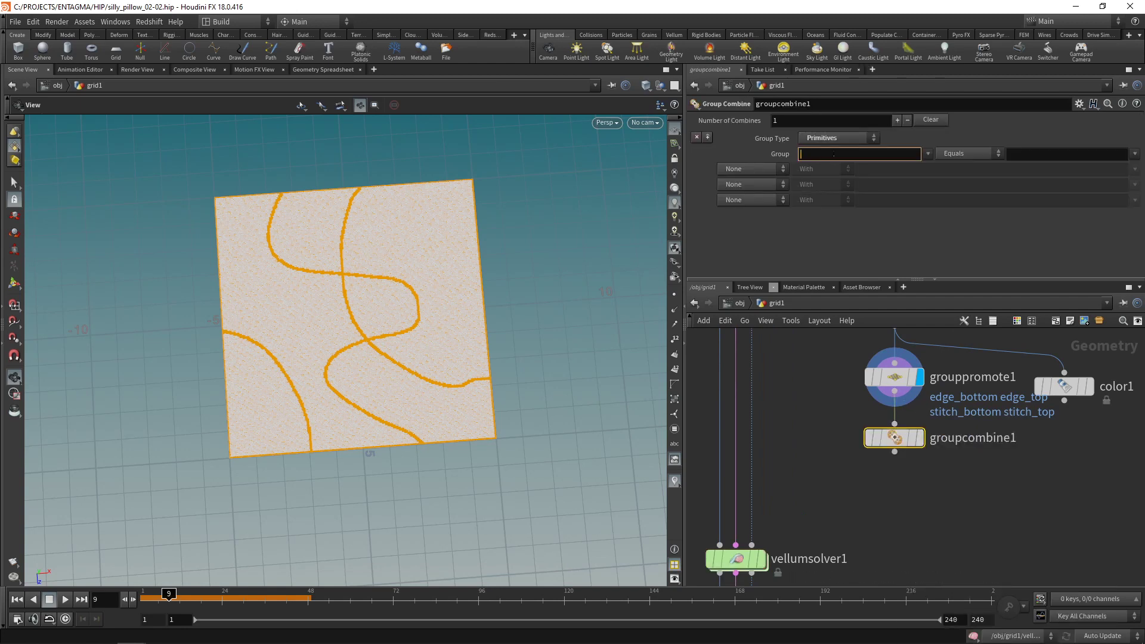
type("do")
Define do as edge_bottom Intersect edge_top, stitch_bottom and stitch_top.
left_click(1132, 154)
left_click(1098, 194)
left_click(750, 168)
left_click(748, 203)
left_click(1136, 169)
left_click(1134, 225)
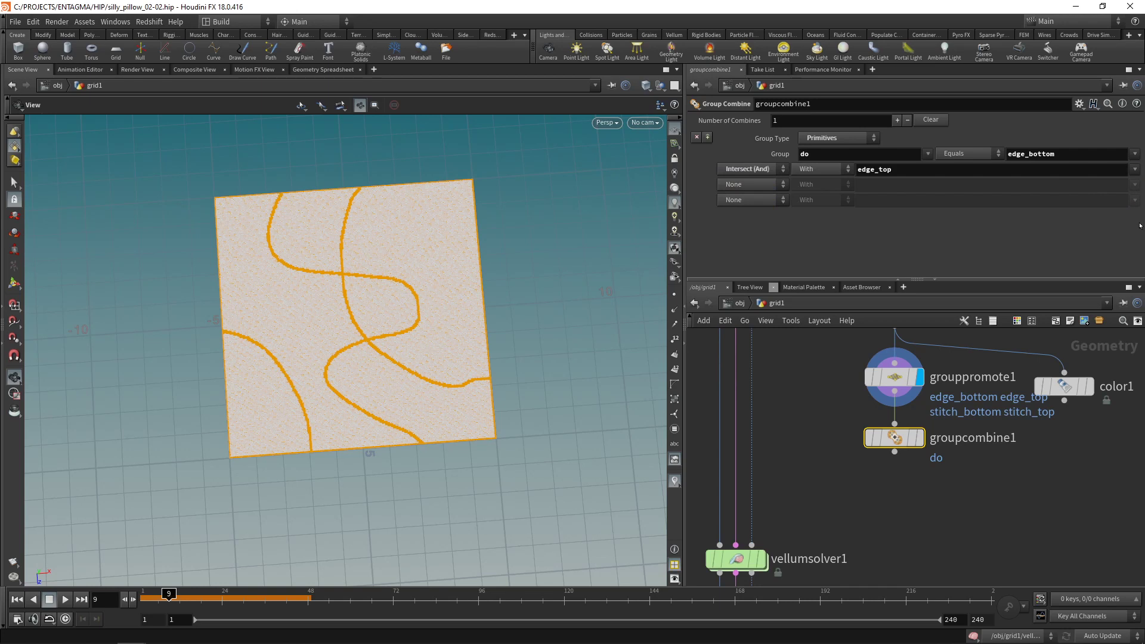
left_click(780, 190)
left_click(747, 221)
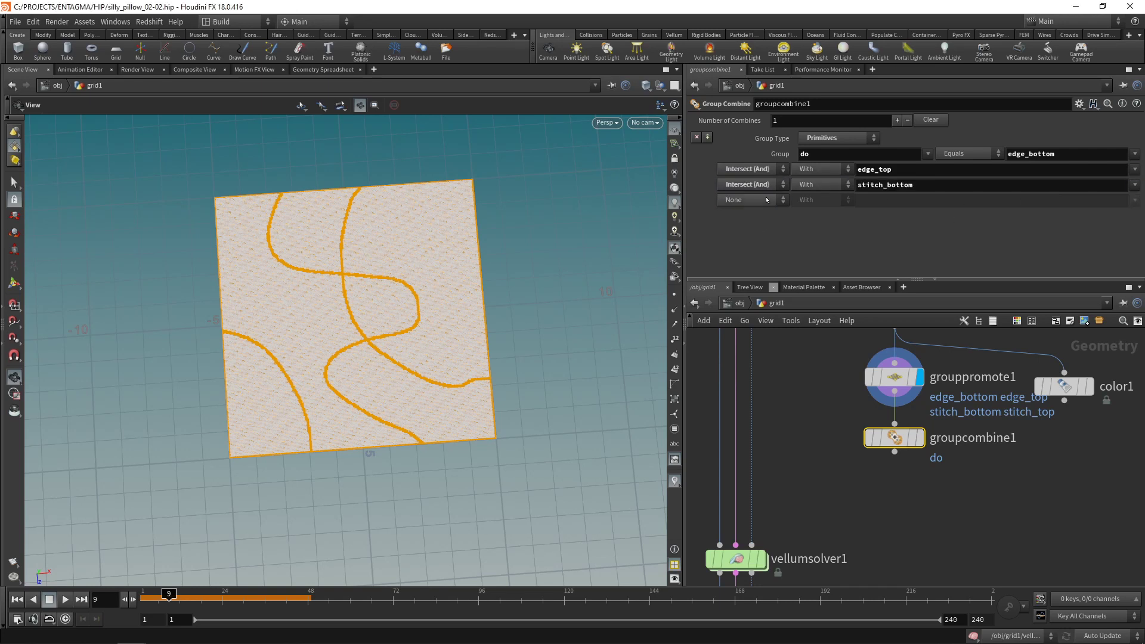
left_click(751, 200)
left_click(747, 236)
left_click(1135, 200)
left_click(1136, 283)
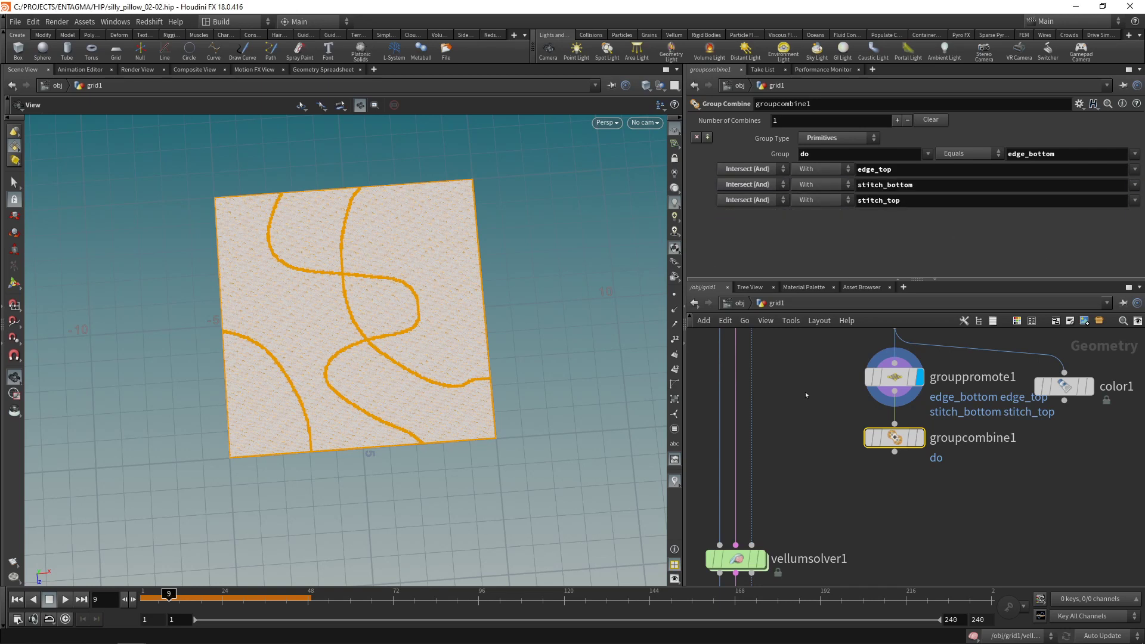
Display groupcombine1 and reconnect color1 below it.
left_click(829, 504)
left_click(919, 438)
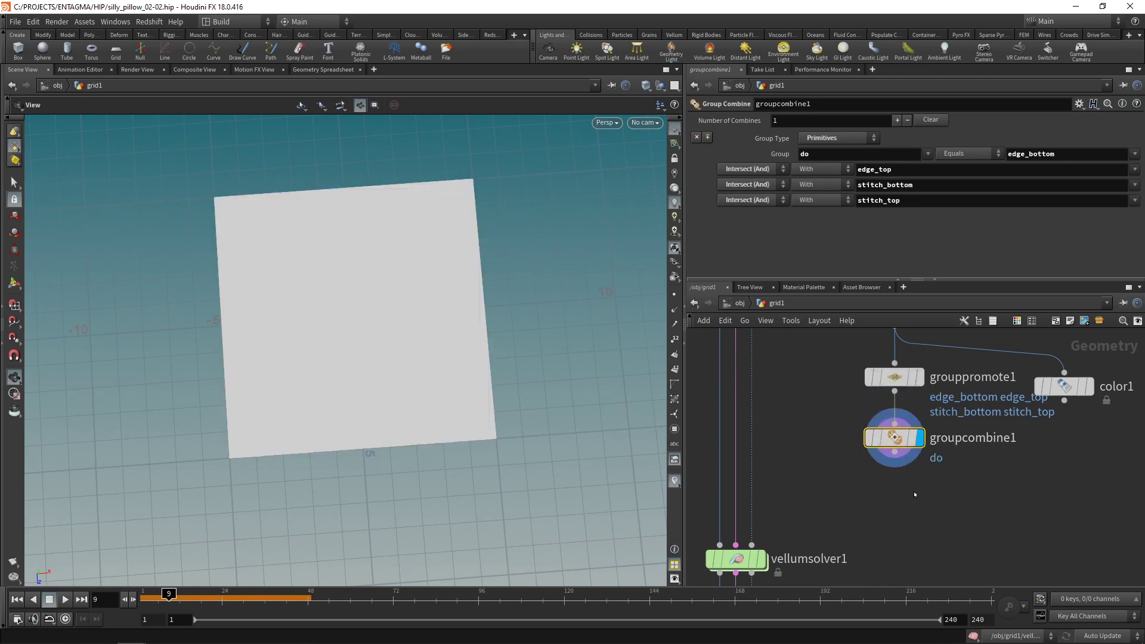
left_click_drag(1035, 386, 995, 511)
Set color1 to Class Primitive with Group do, then check groupcombine1's group counts.
left_click(1014, 509)
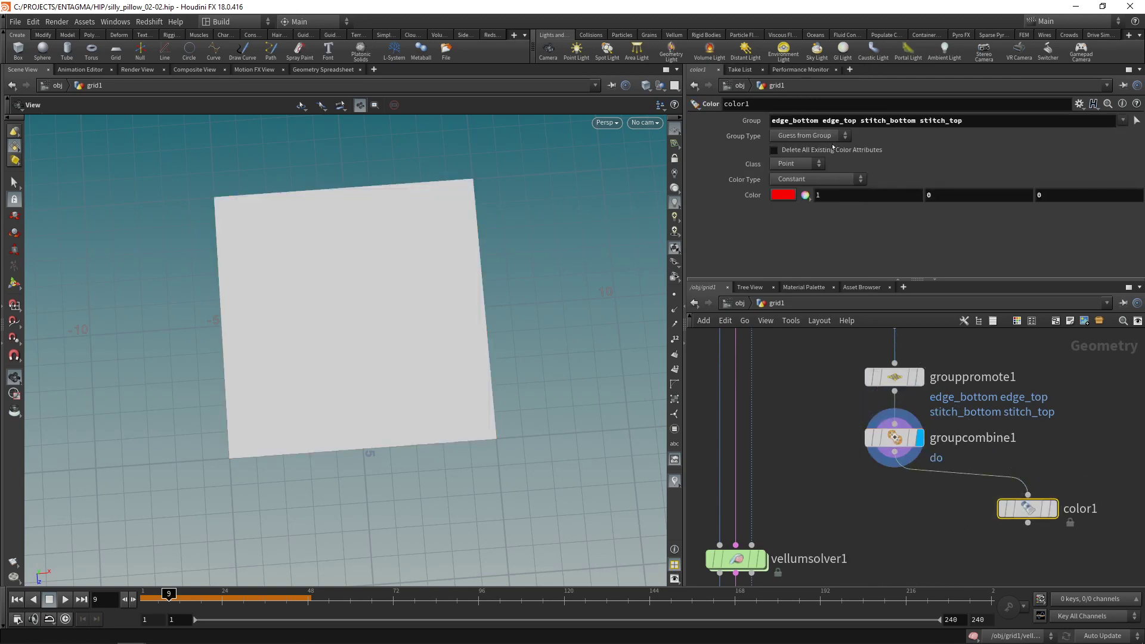
left_click(799, 164)
left_click(788, 185)
left_click(1103, 120)
key("ctrl+a")
key("BackSpace")
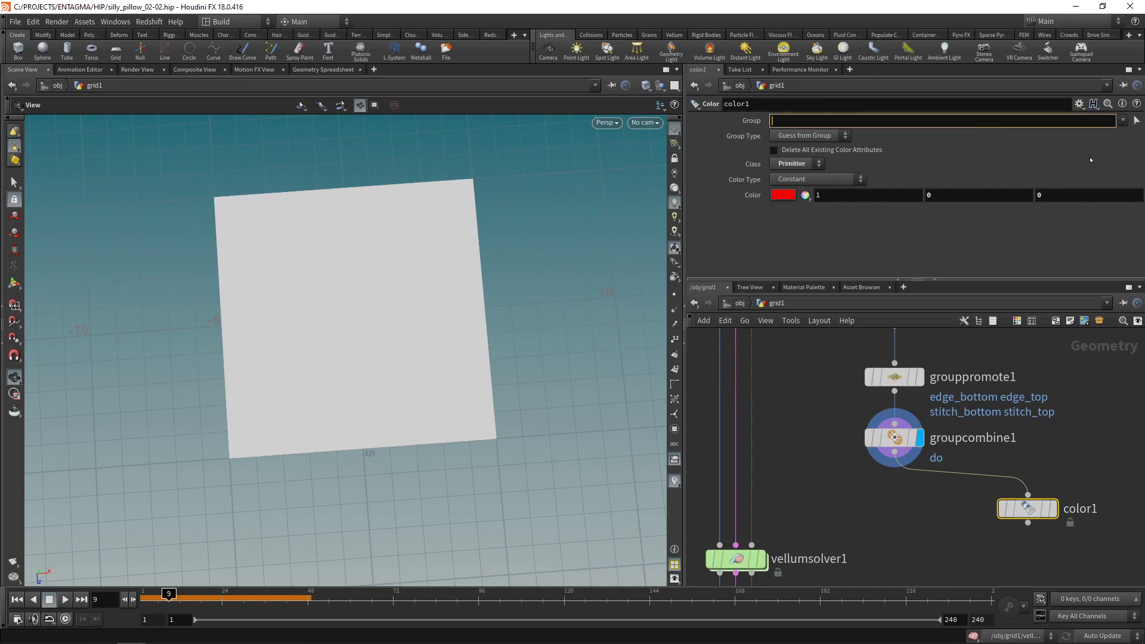
left_click(1123, 120)
left_click(1053, 509)
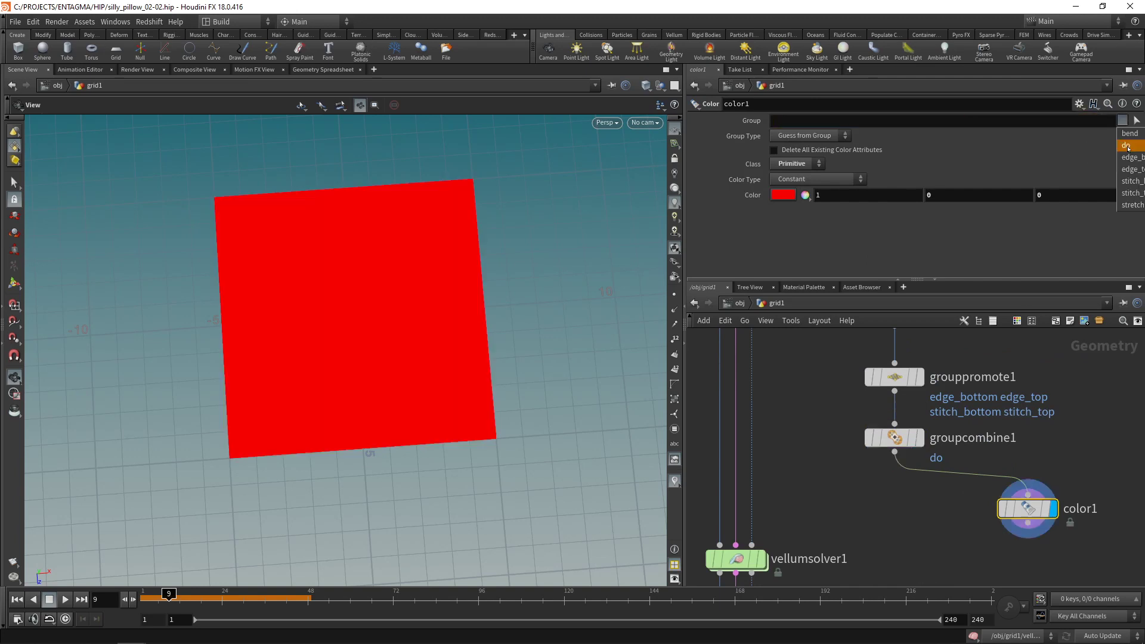
left_click(943, 121)
type("do")
key("Return")
middle_click_drag(895, 438, 716, 473)
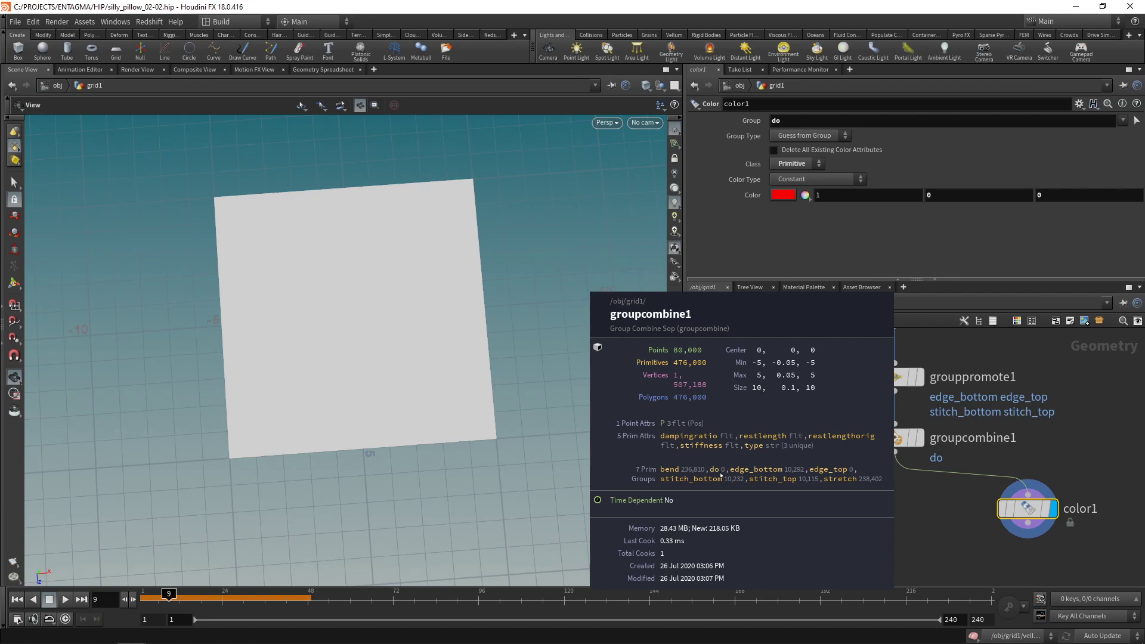
left_click(895, 438)
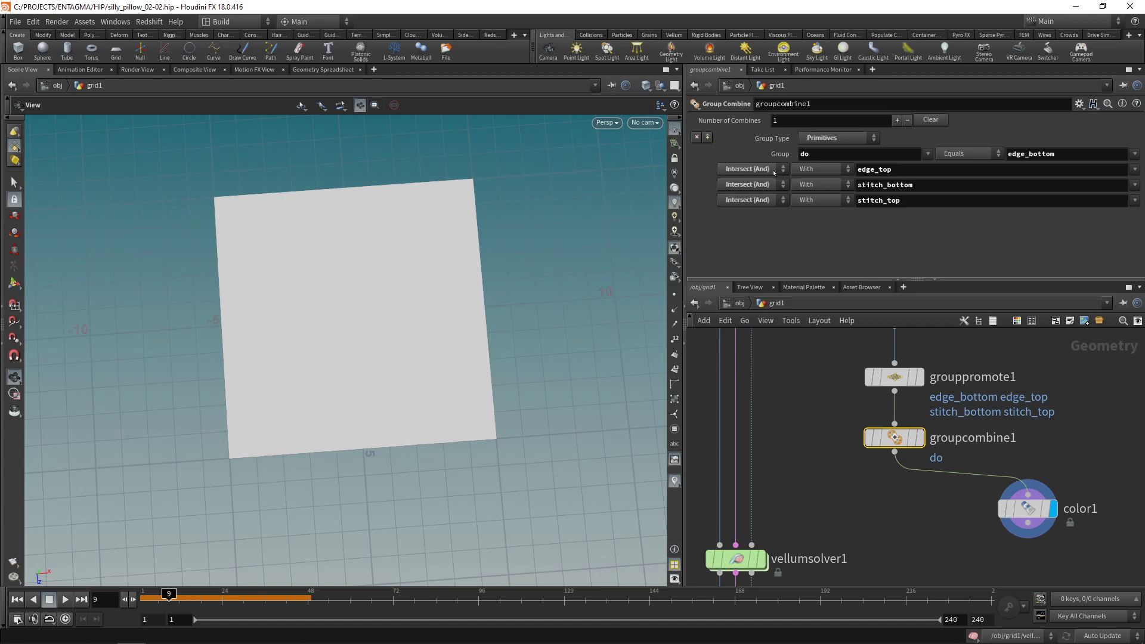
Switch all three groupcombine1 operations from Intersect to Union, giving a 30,435-primitive do group.
left_click(750, 169)
left_click(746, 179)
left_click(750, 185)
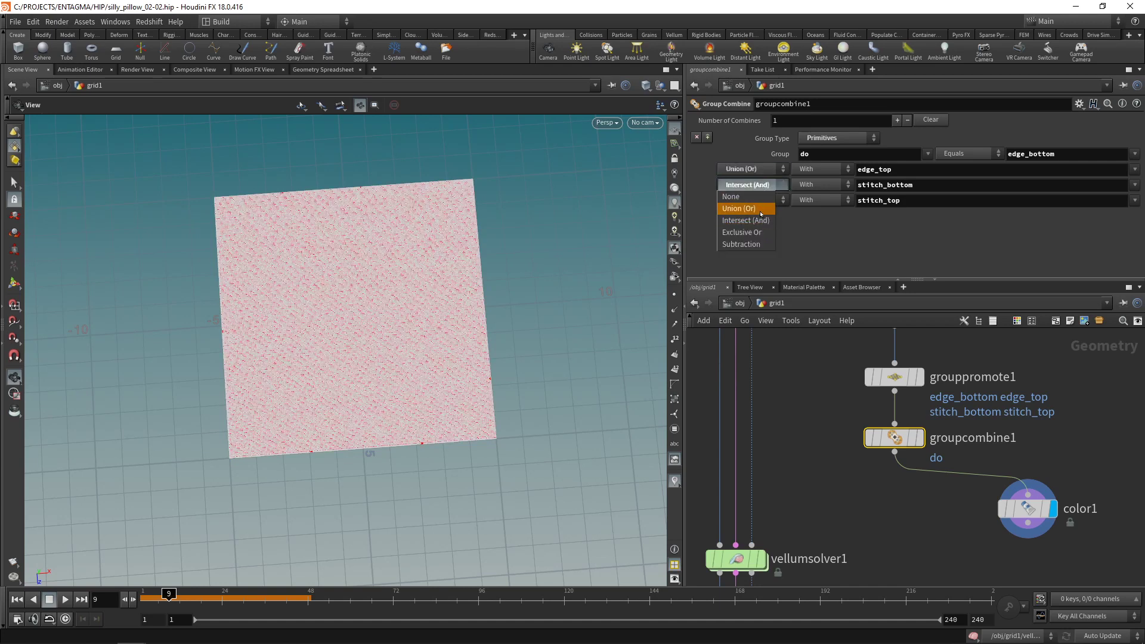
left_click(745, 191)
left_click(750, 200)
left_click(745, 206)
middle_click(981, 450)
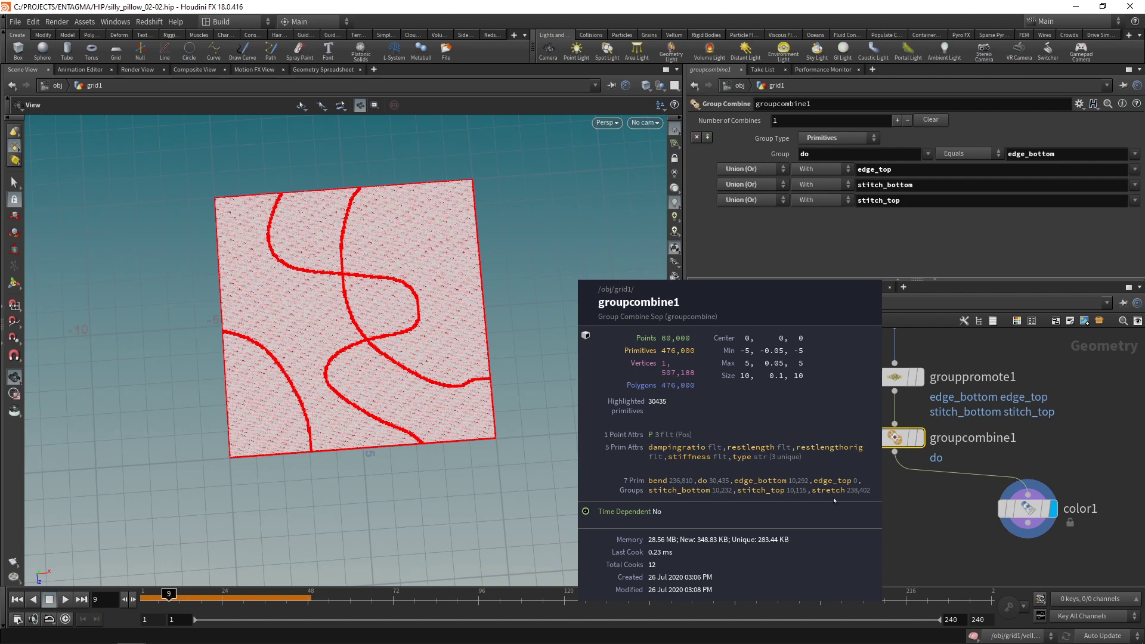
Add a second Group Combine node below groupcombine1 and make it a primitive group.
key("Tab")
type("group")
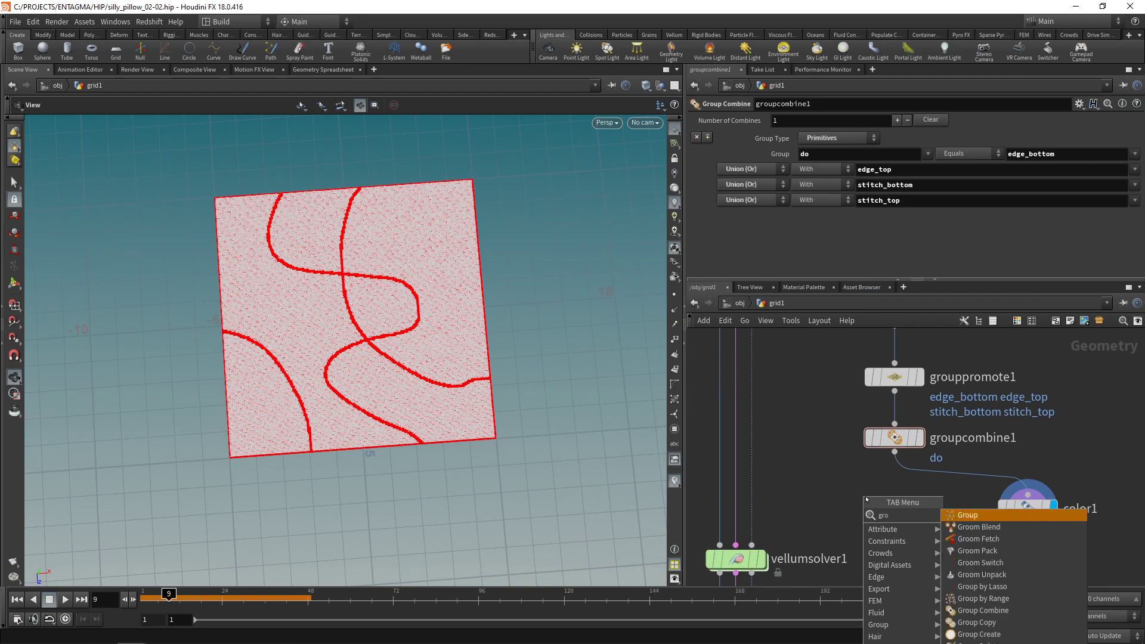
key("Down")
key("Down")
key("Down")
key("Return")
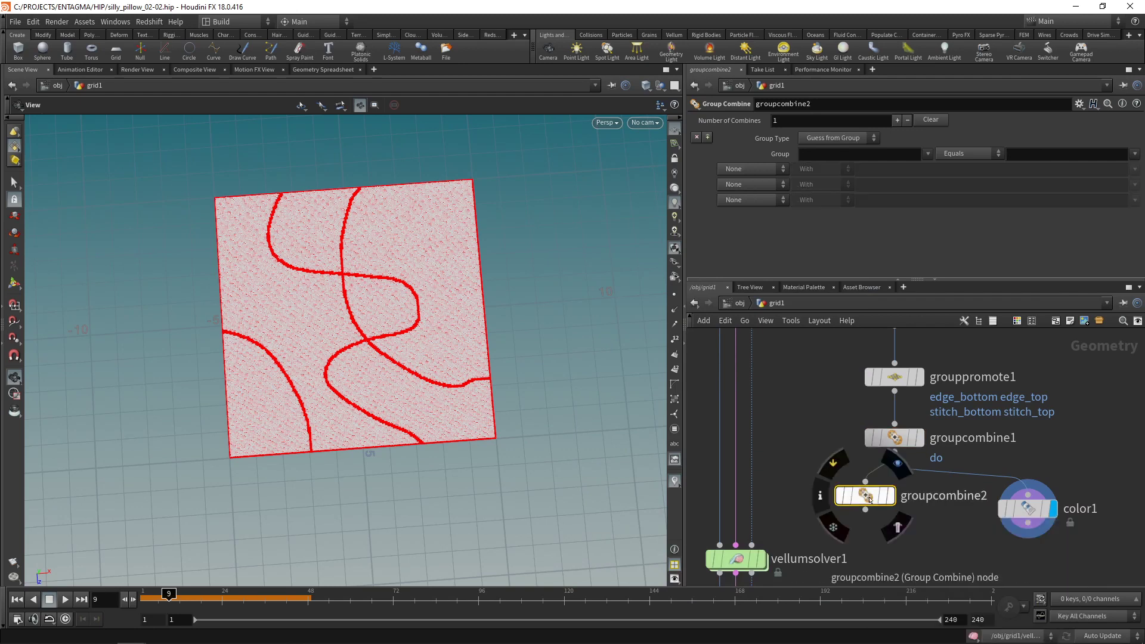
left_click(895, 510)
left_click(834, 137)
left_click(834, 178)
Set groupcombine2 so group do equals do intersected with stretch, and display it.
left_click(823, 154)
type("do")
left_click(1065, 156)
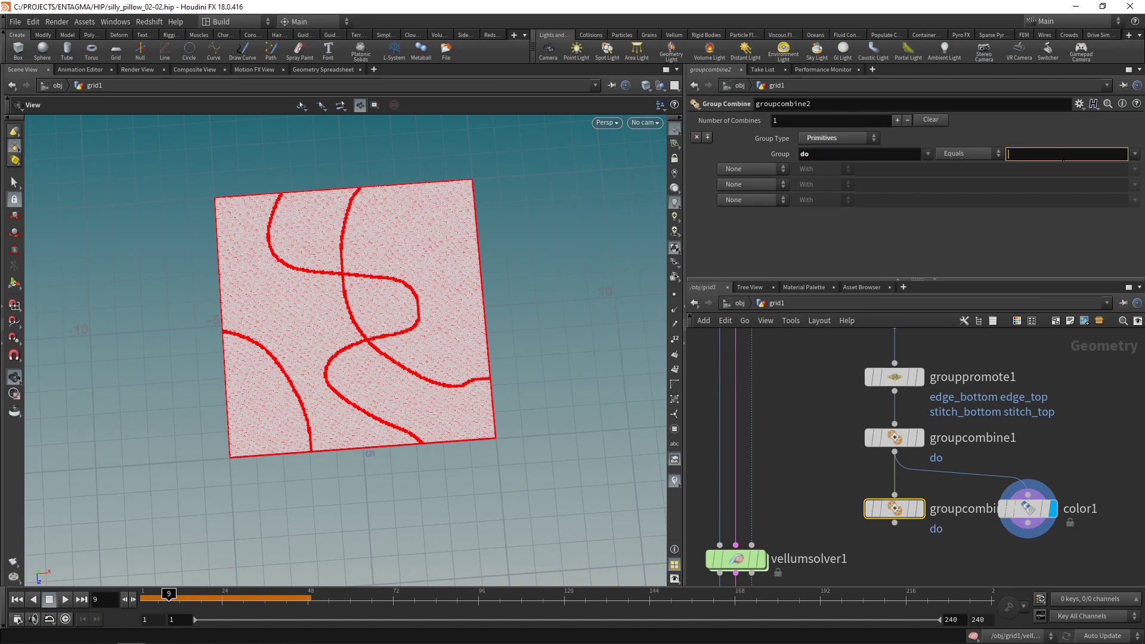
type("do")
key("Tab")
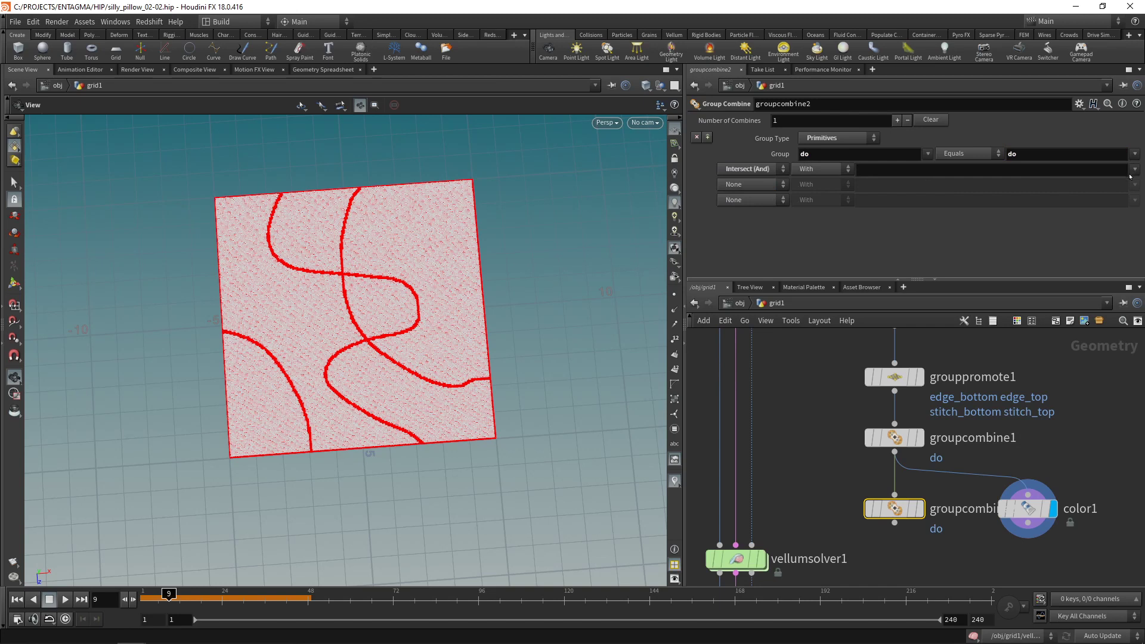
type("stretch")
left_click(921, 509)
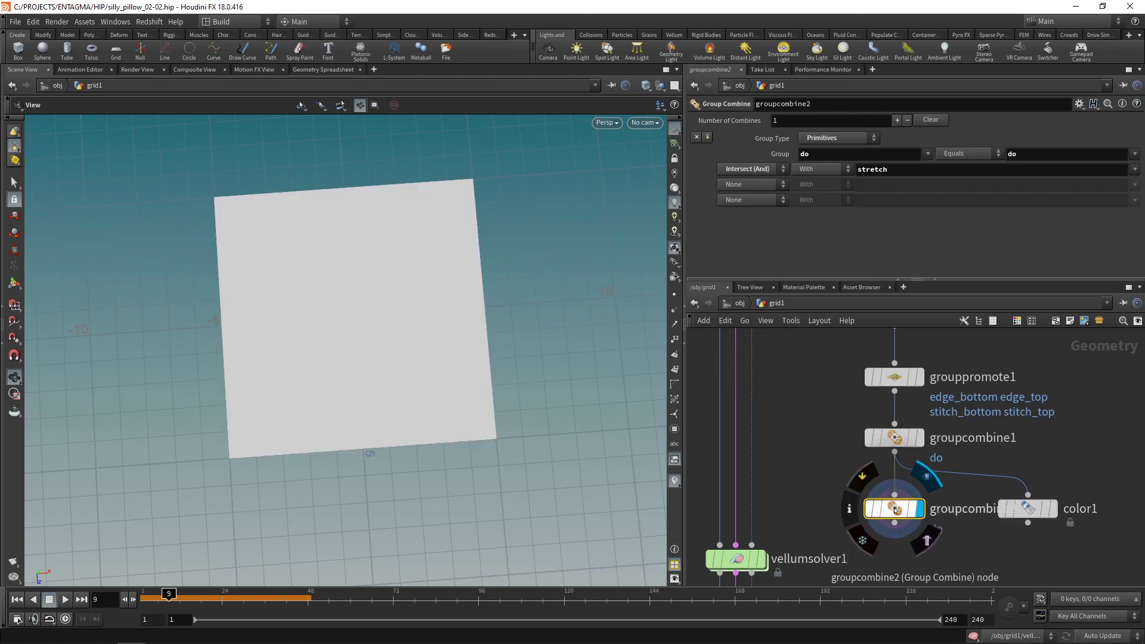
Compare group counts of both group combines, then move vellumsolver1 and vellumpostprocess1 lower.
middle_click(895, 510)
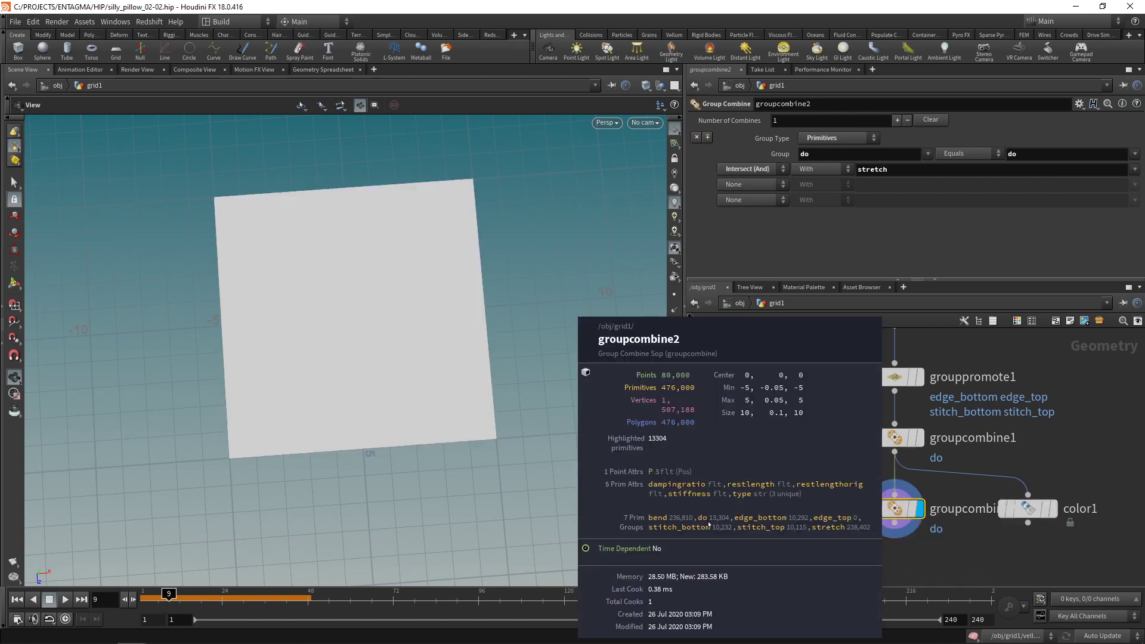
middle_click(895, 439)
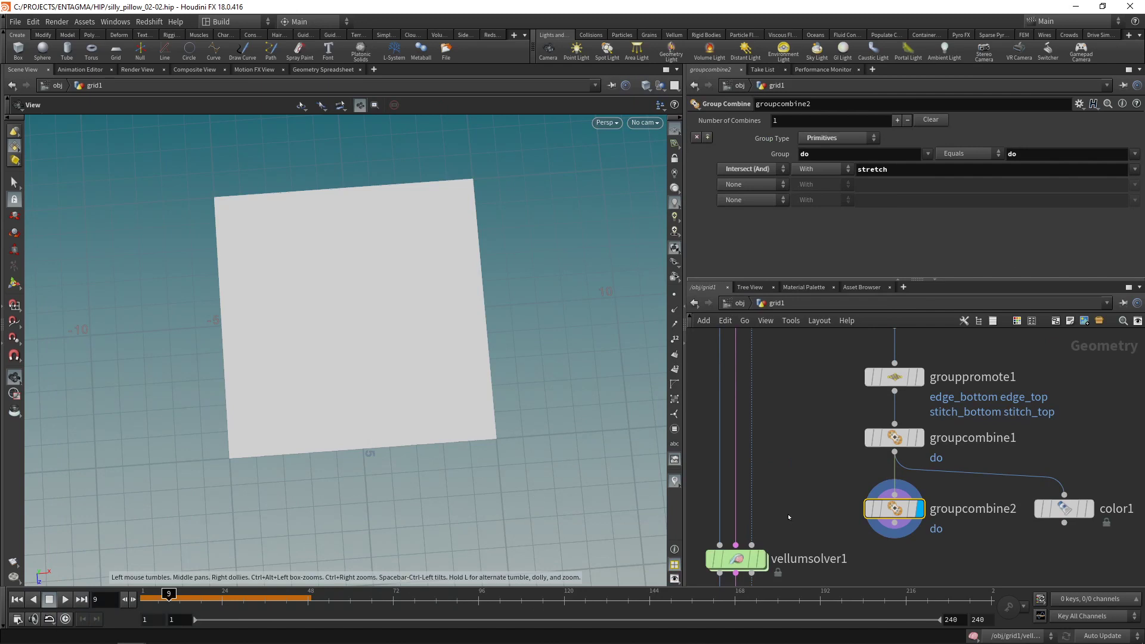
scroll(789, 516, "down", 5)
left_click_drag(760, 525, 809, 526)
middle_click_drag(890, 457, 884, 491)
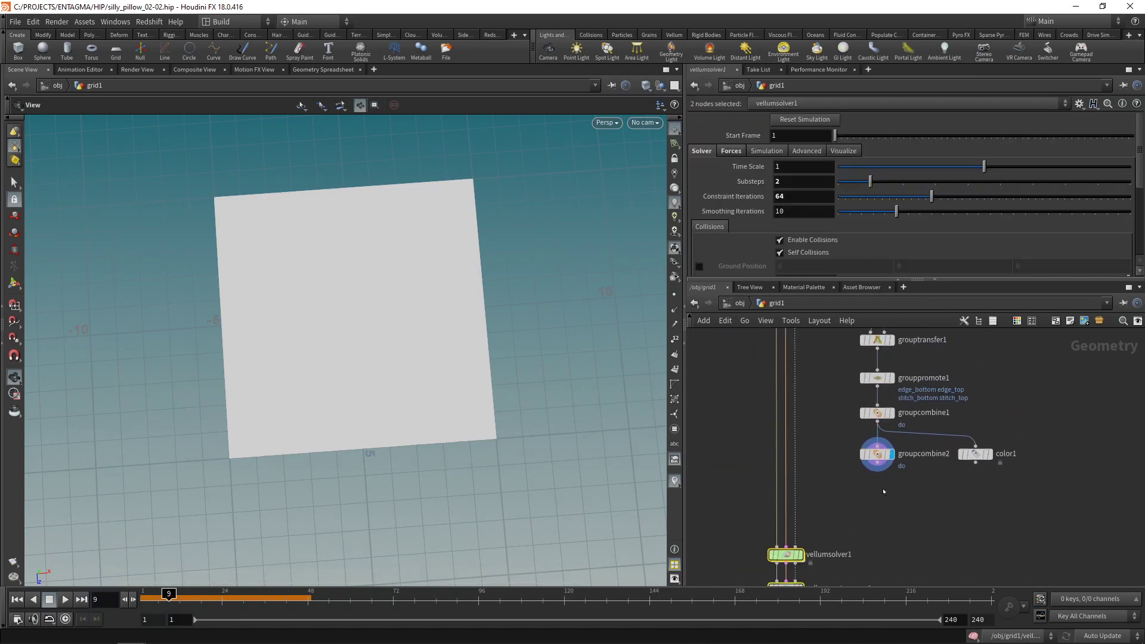
Add a Primitive Wrangle on group do with f@restlength = f@restlengthorig * 0.25;.
scroll(884, 492, "up", 2)
key("Tab")
type("primit")
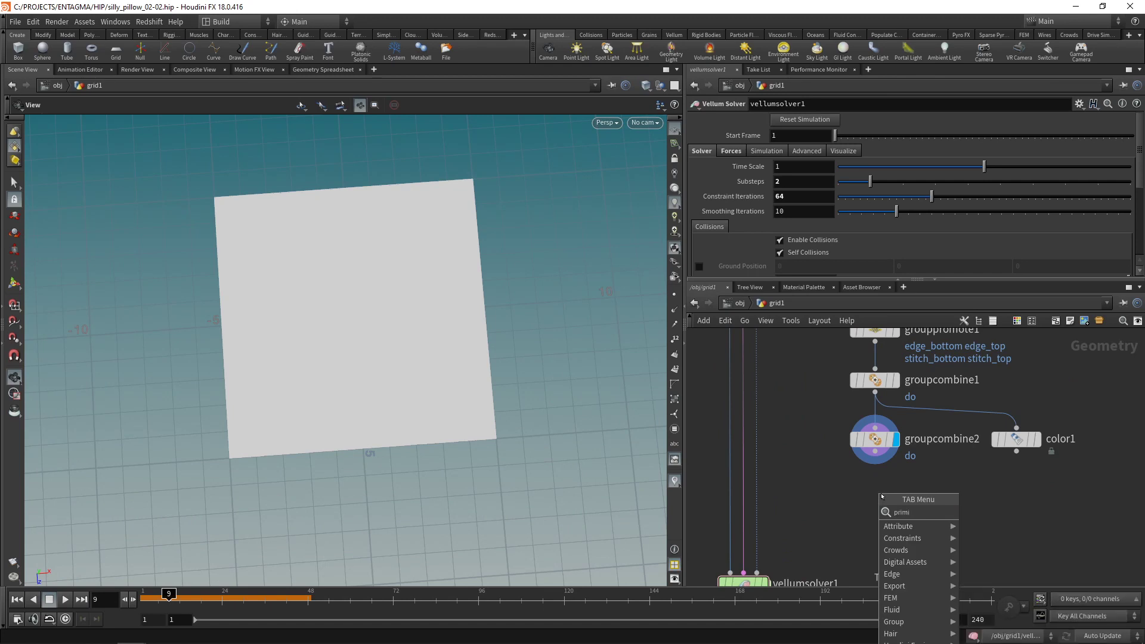
left_click(1003, 548)
left_click(874, 498)
left_click(1113, 137)
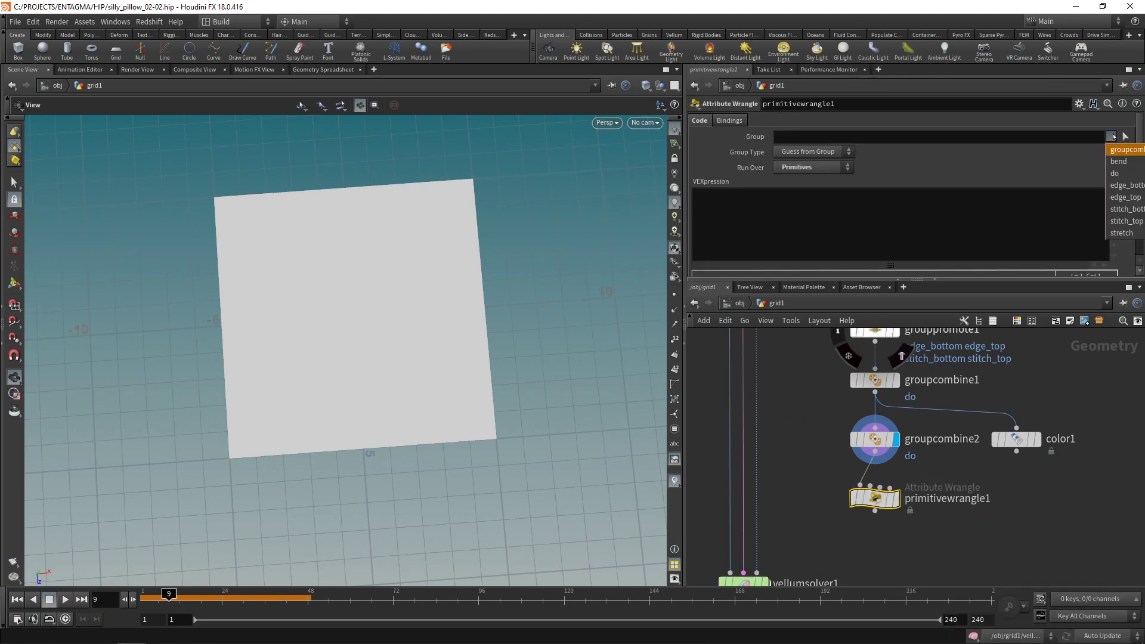
left_click(1115, 173)
left_click(785, 217)
type("f@restlength = f@")
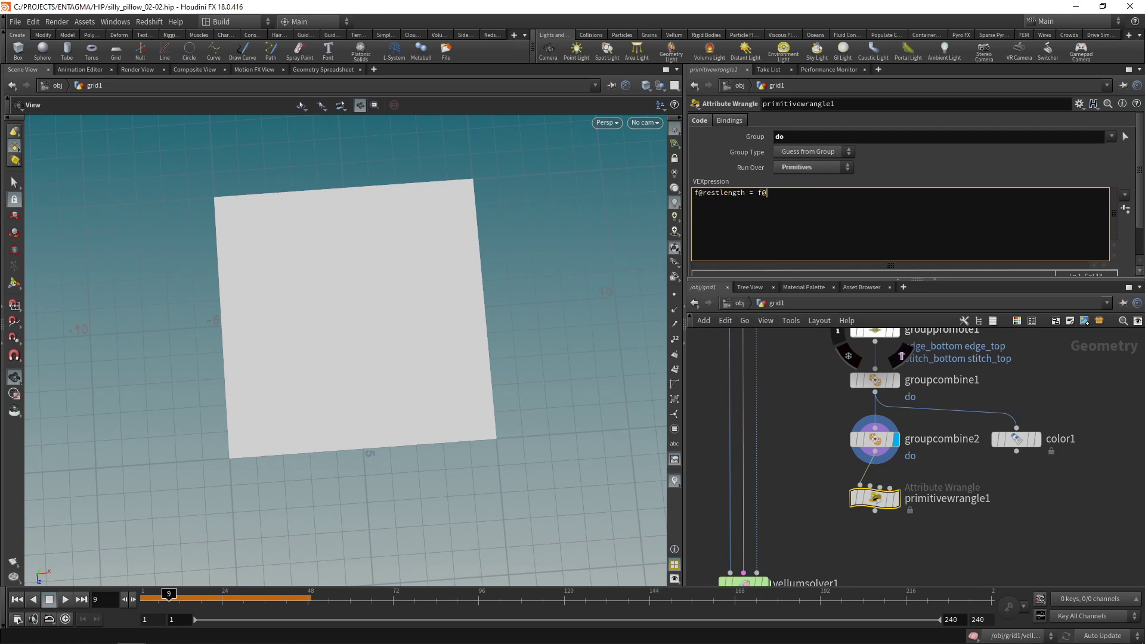
type("restlengthorig * 0.25;")
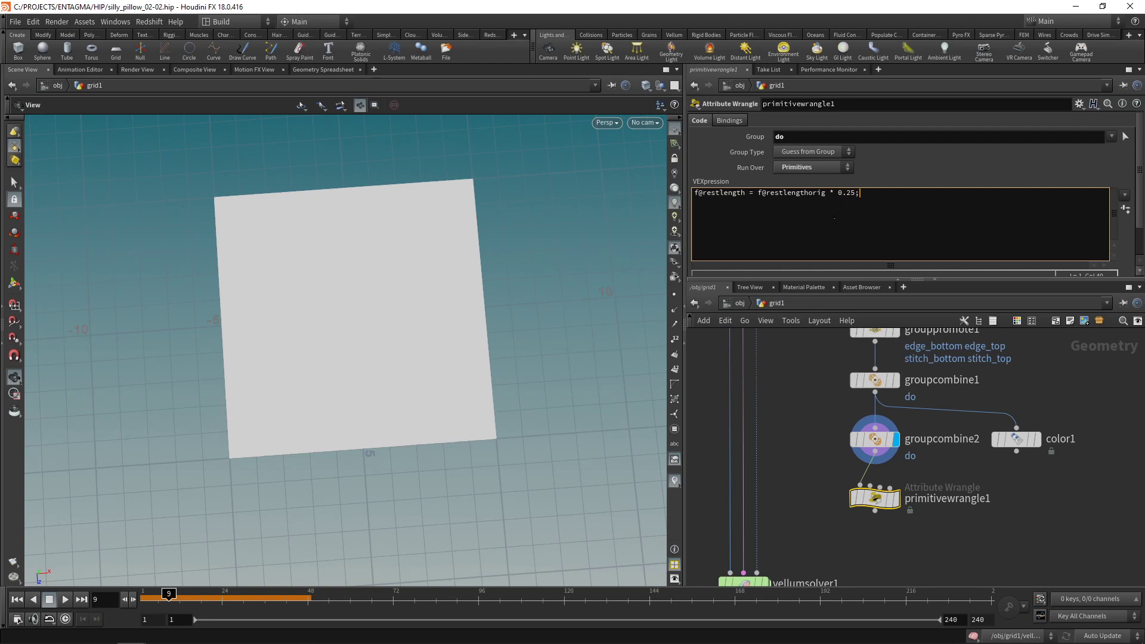
Paste a chained copy of the wrangle with group !do and multiplier 1.5.
key("ctrl+v")
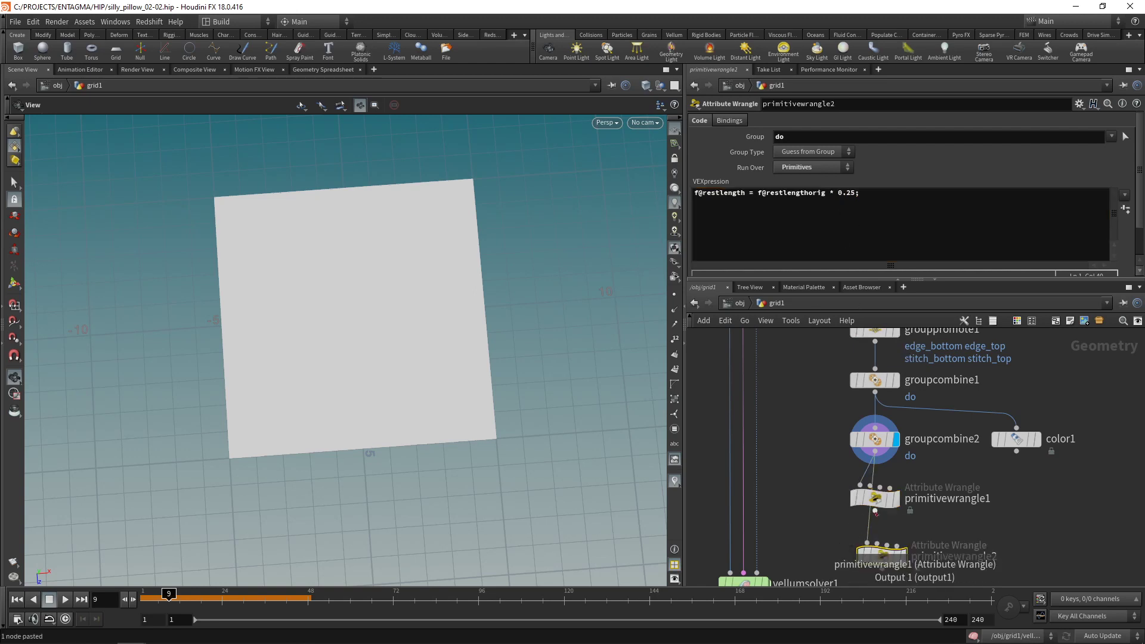
left_click(876, 513)
middle_click_drag(877, 537, 874, 485)
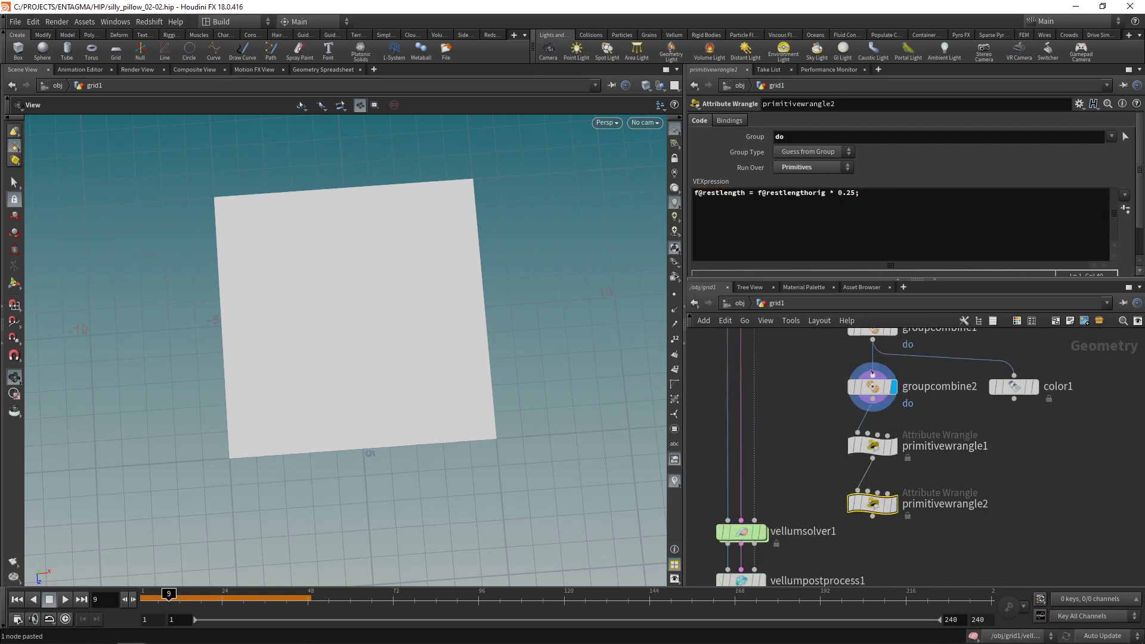
left_click(778, 137)
type("!")
left_click(848, 214)
key("BackSpace")
key("BackSpace")
type("1.")
key("Delete")
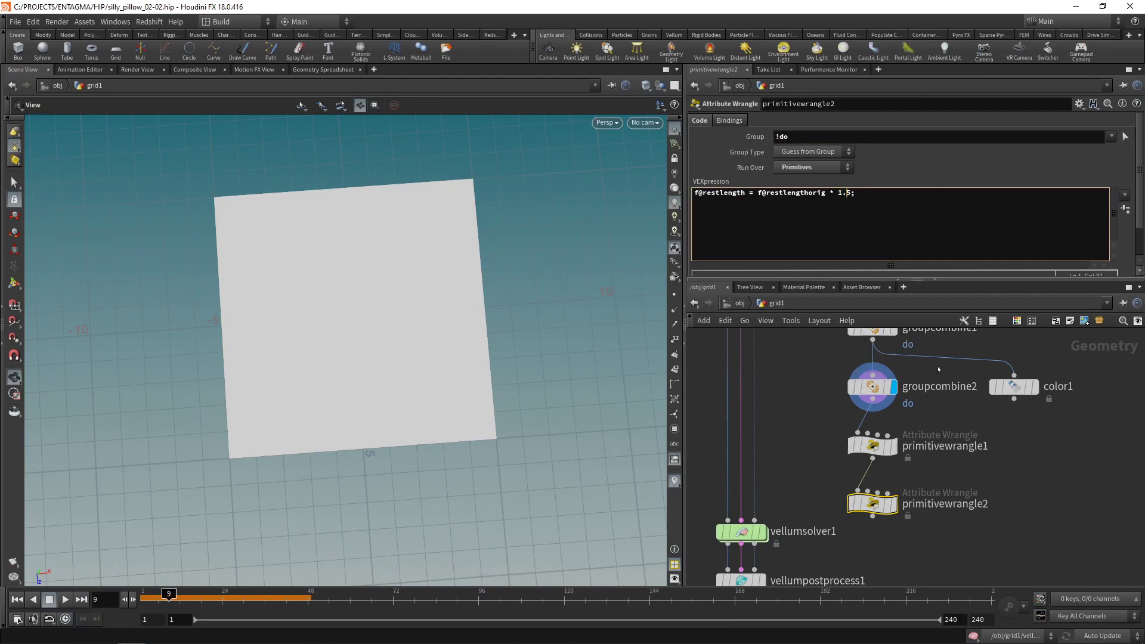
scroll(985, 334, "down", 2)
left_click_drag(859, 547, 815, 501)
Wire primitivewrangle2 into vellumsolver1's constraint input and delete the unused null1.
left_click(903, 459)
left_click(815, 495)
scroll(883, 471, "down", 3)
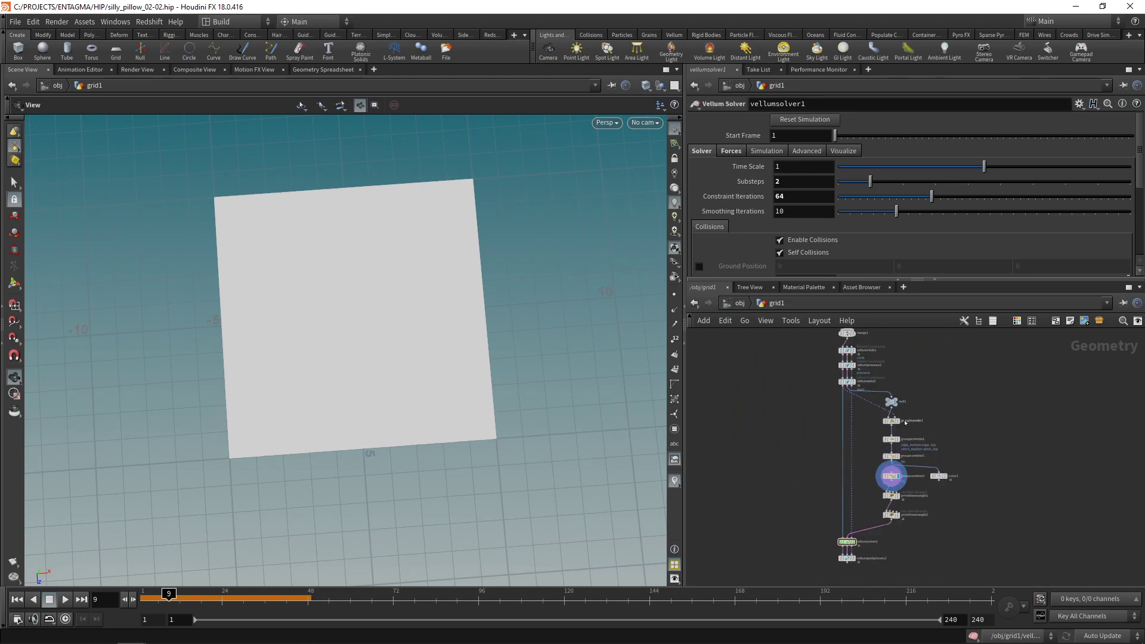
mouse_move(897, 441)
left_click(892, 402)
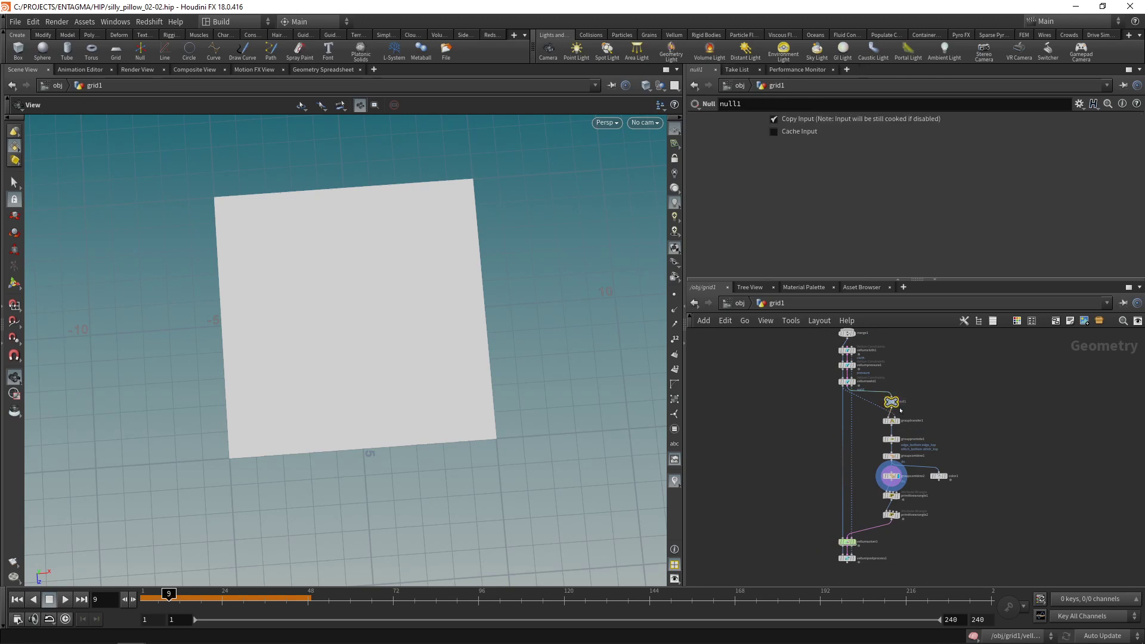
key("Delete")
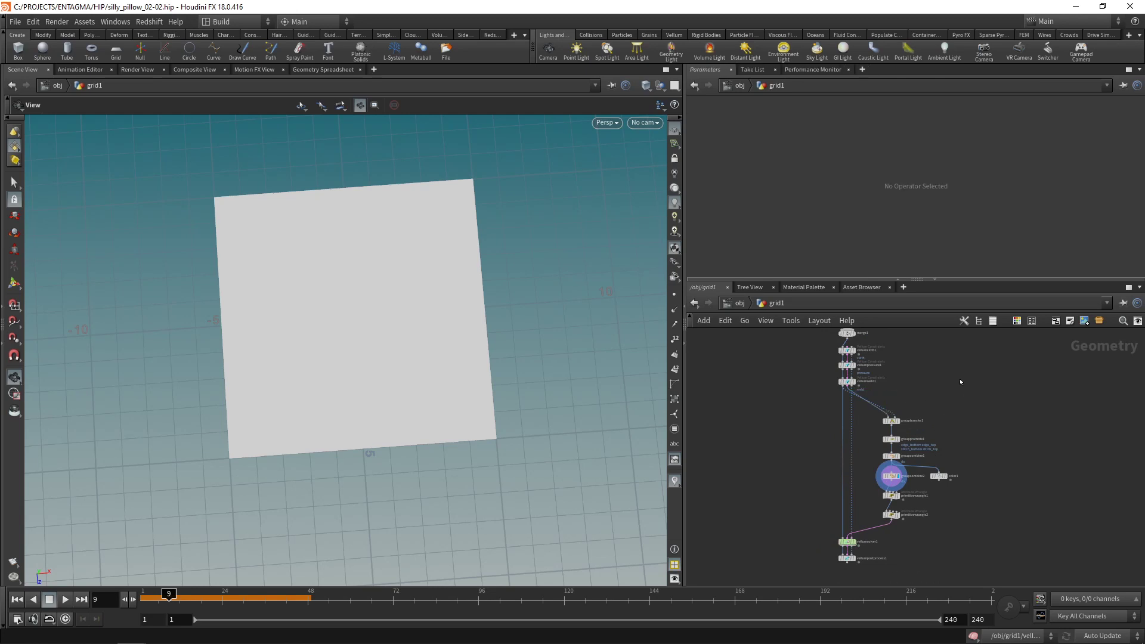
Save the scene, display vellumsolver1, and play the simulation from frame 1.
left_click_drag(951, 532, 885, 402)
left_click(847, 523)
scroll(850, 525, "up", 3)
key("ctrl+s")
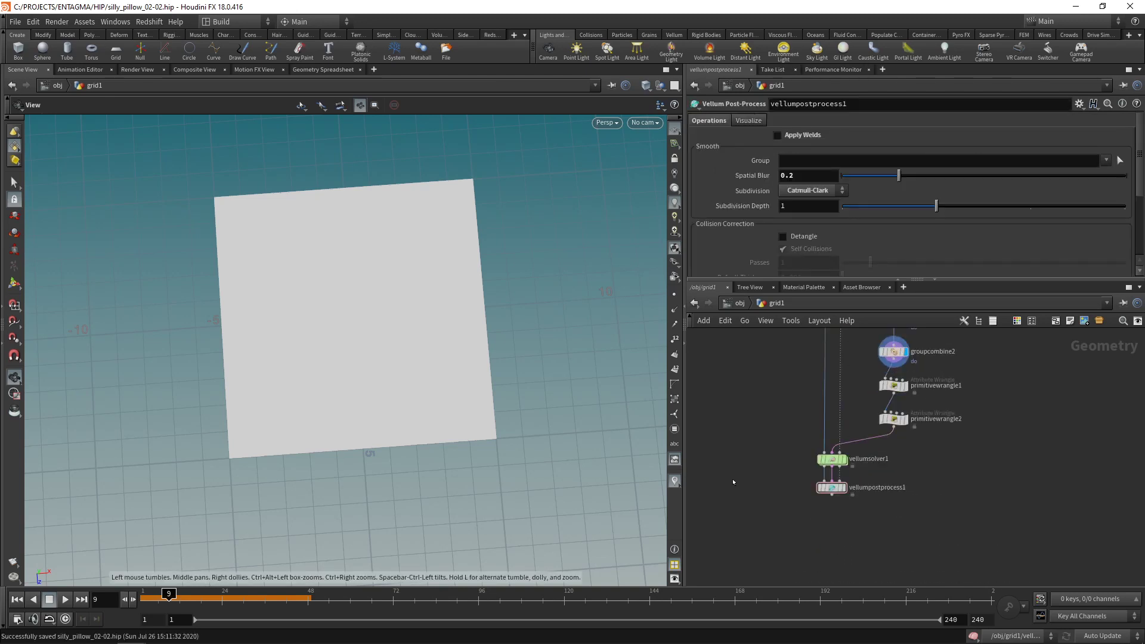
left_click(17, 600)
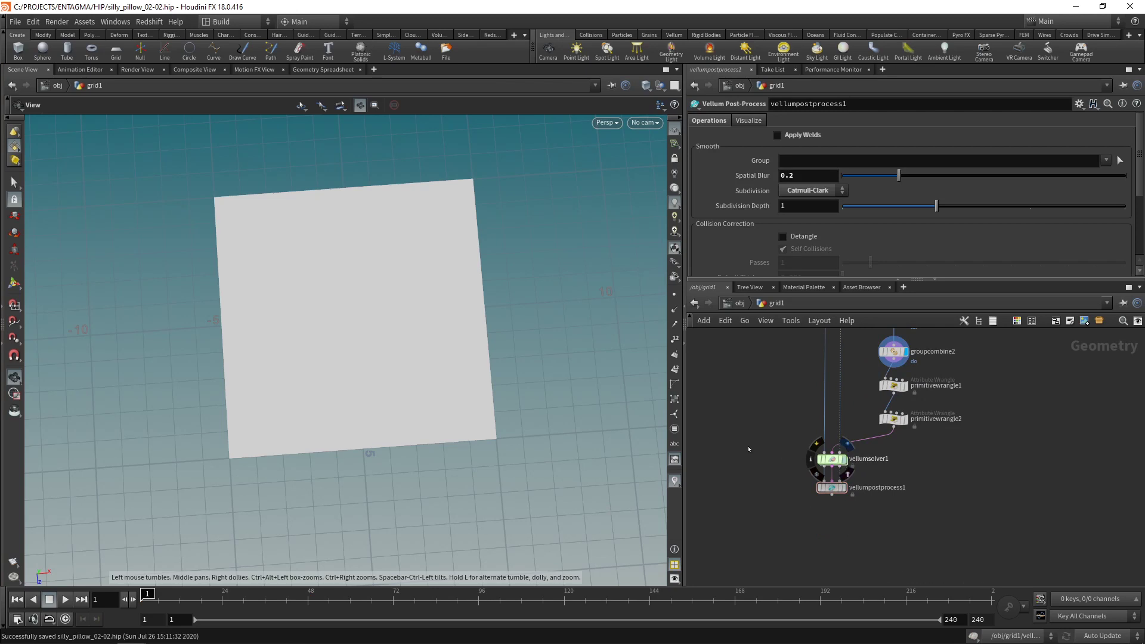
left_click(845, 465)
key("ctrl+s")
left_click(65, 599)
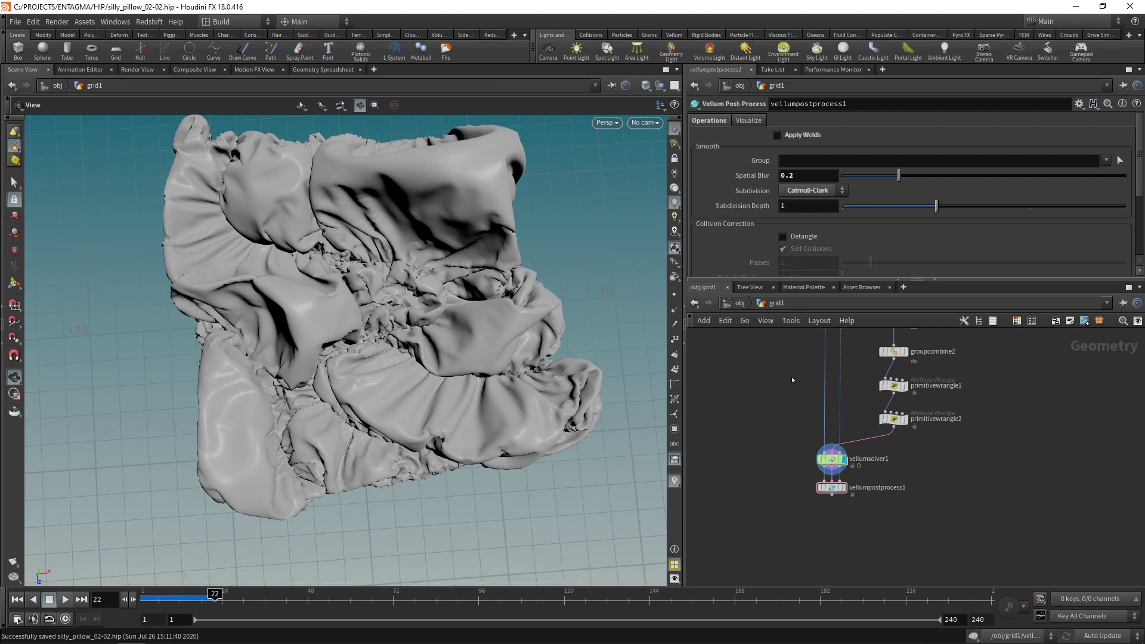
middle_click_drag(792, 362, 814, 448)
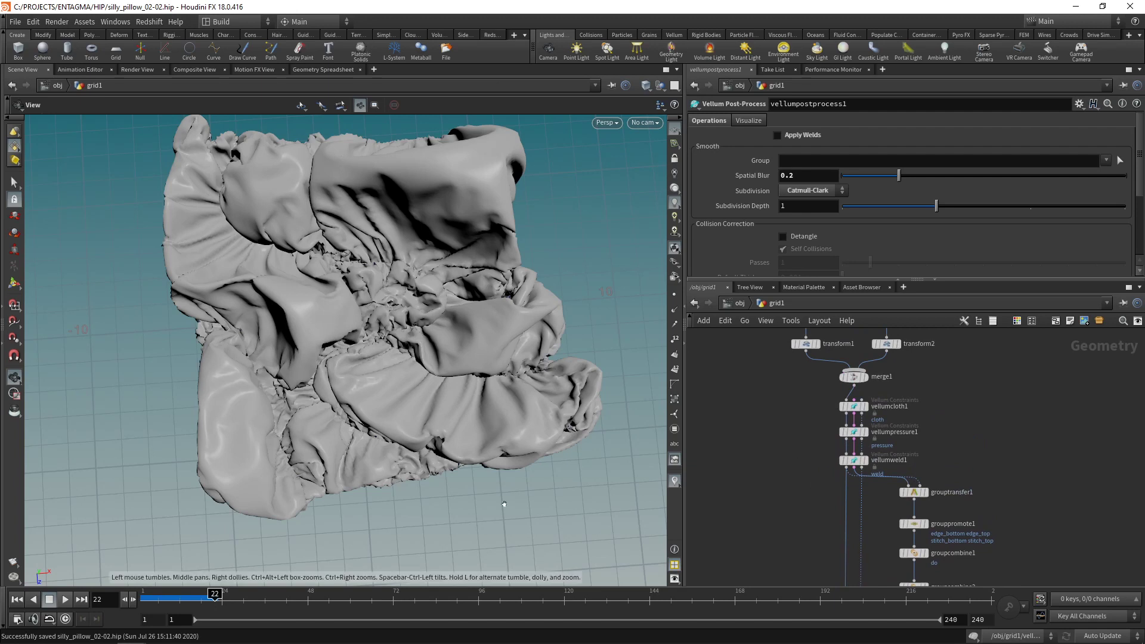
Back at frame 1, set vellumcloth1's edge length scale to 1.5.
left_click(12, 600)
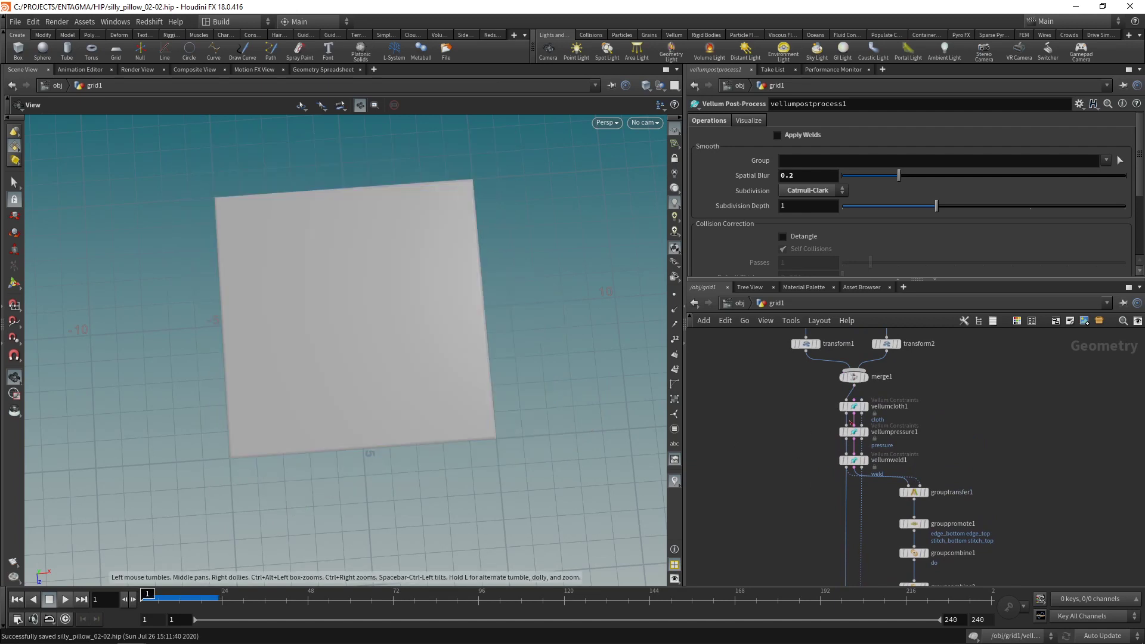
left_click(855, 406)
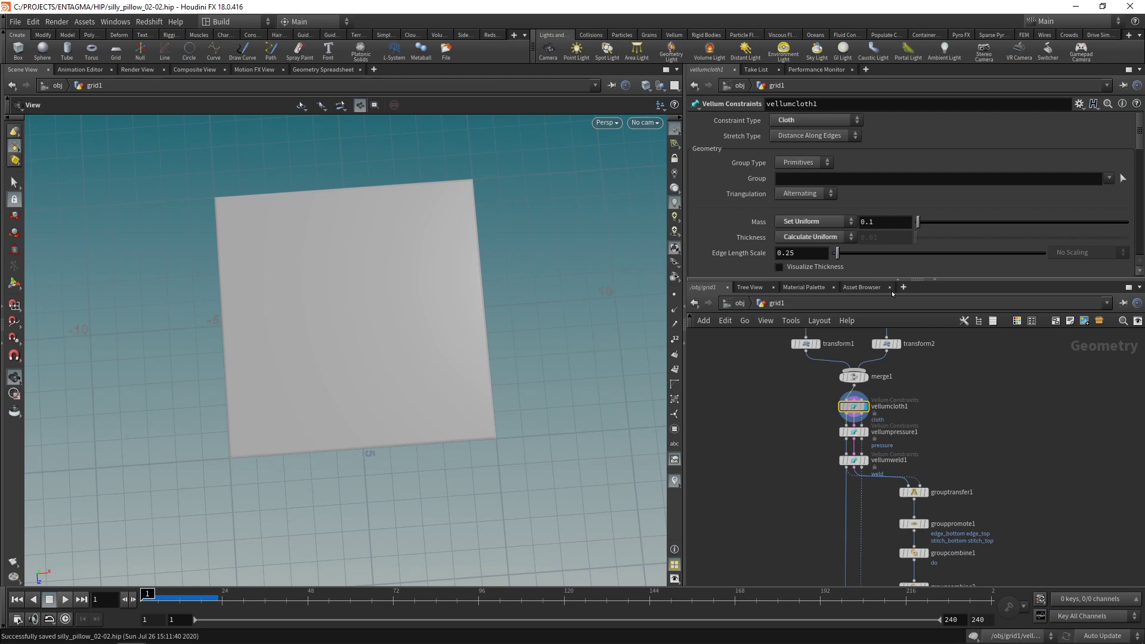
left_click_drag(919, 279, 913, 489)
scroll(1143, 332, "down", 3)
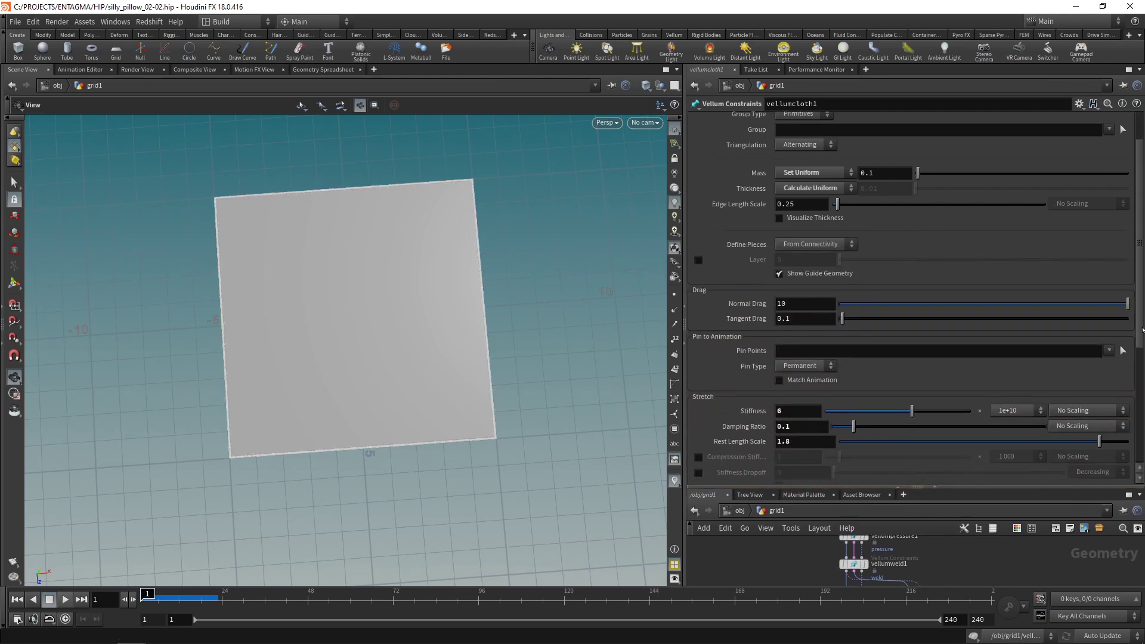
scroll(1143, 333, "down", 2)
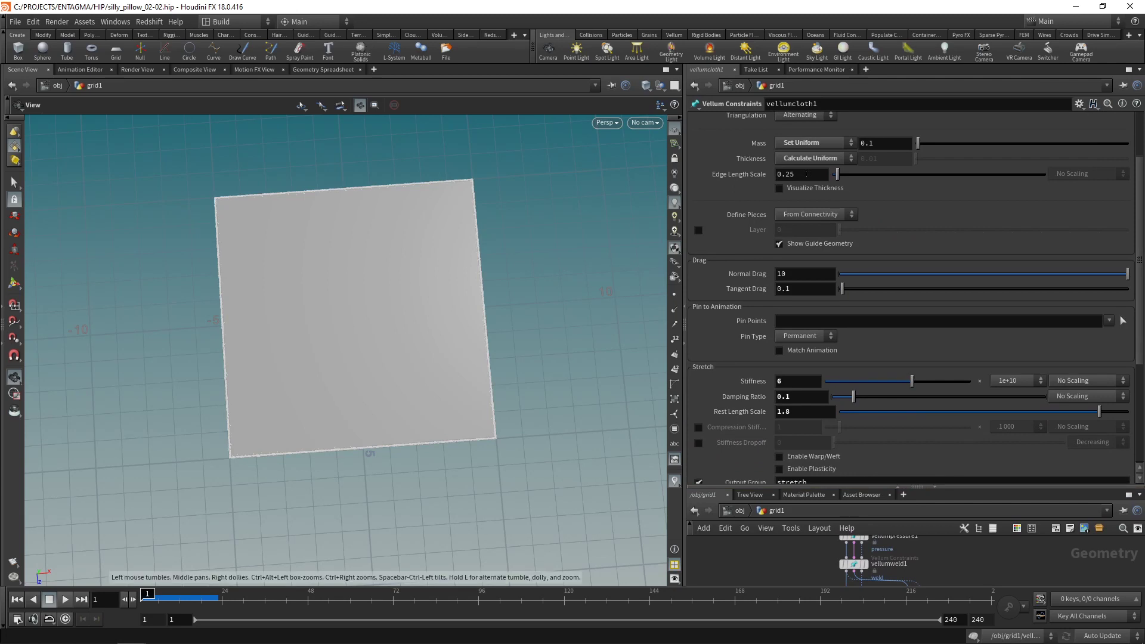
left_click(809, 174)
type("1.5")
key("Return")
Raise vellumcloth1's stretch stiffness to 10.
scroll(823, 197, "down", 5)
left_click(793, 207)
type("10")
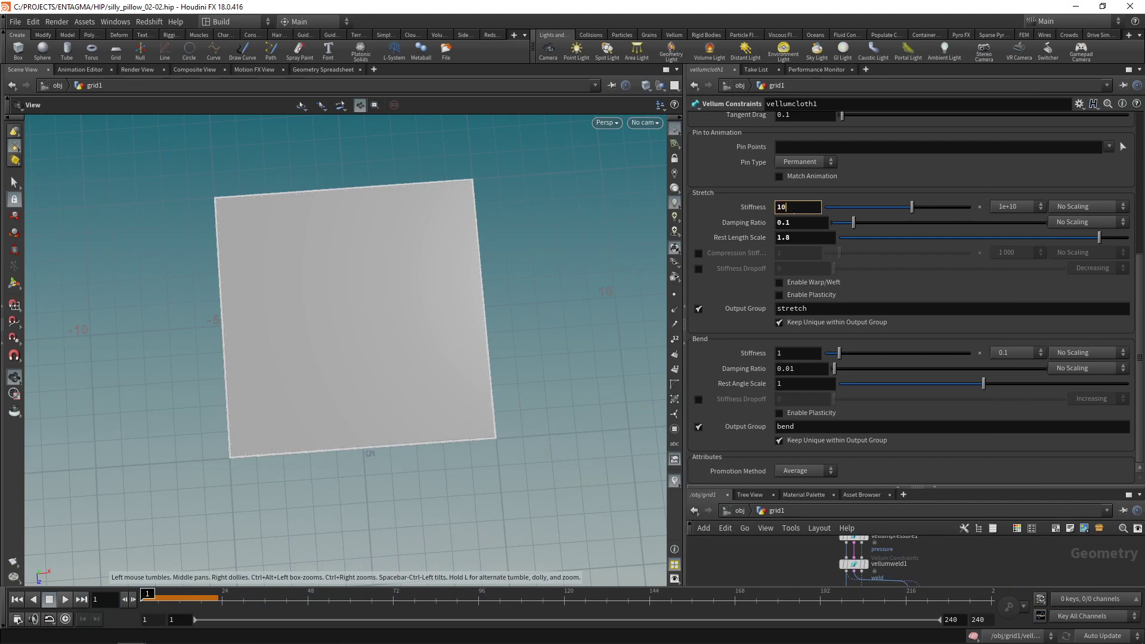
key("Return")
left_click(802, 238)
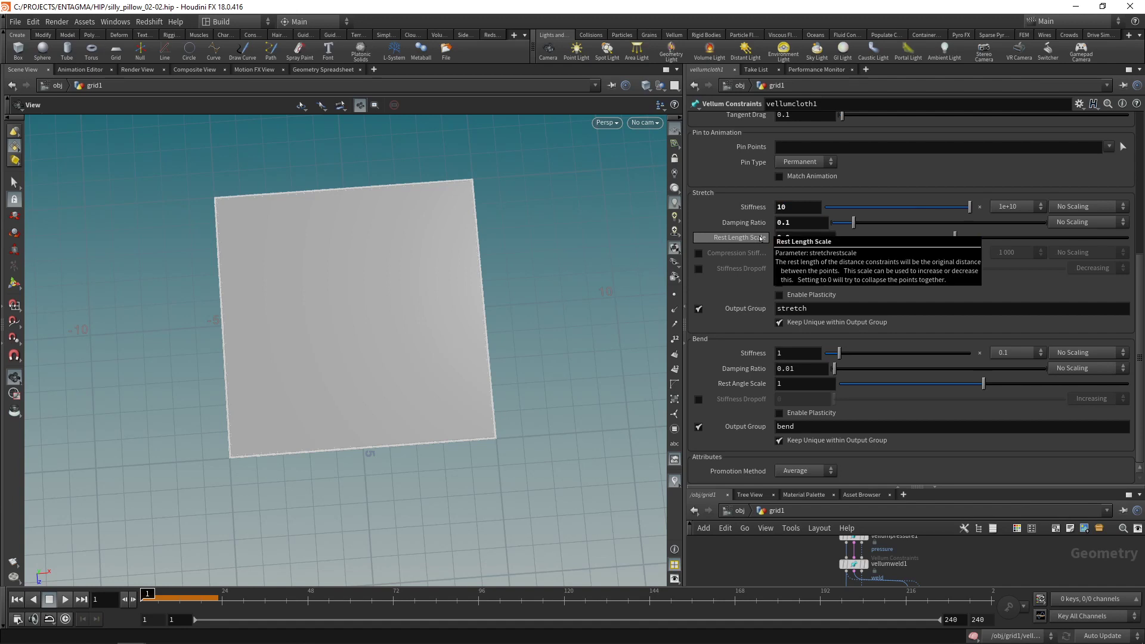
Set vellumpressure1's stiffness multiplier to 1.
left_click(856, 553)
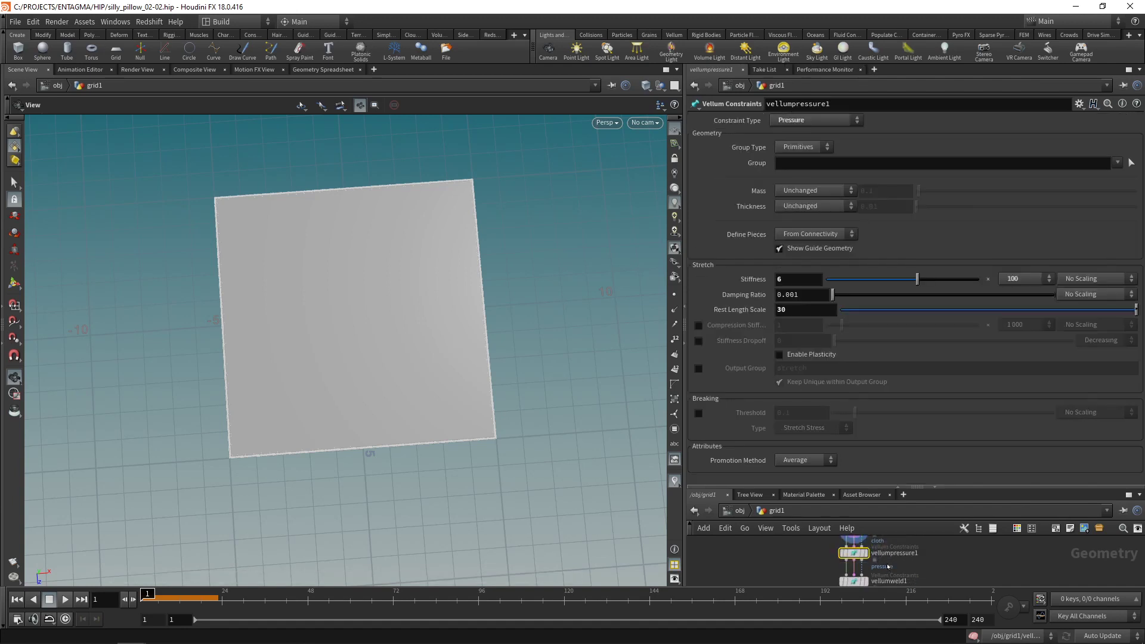
left_click(1015, 281)
left_click(1008, 410)
left_click(855, 546)
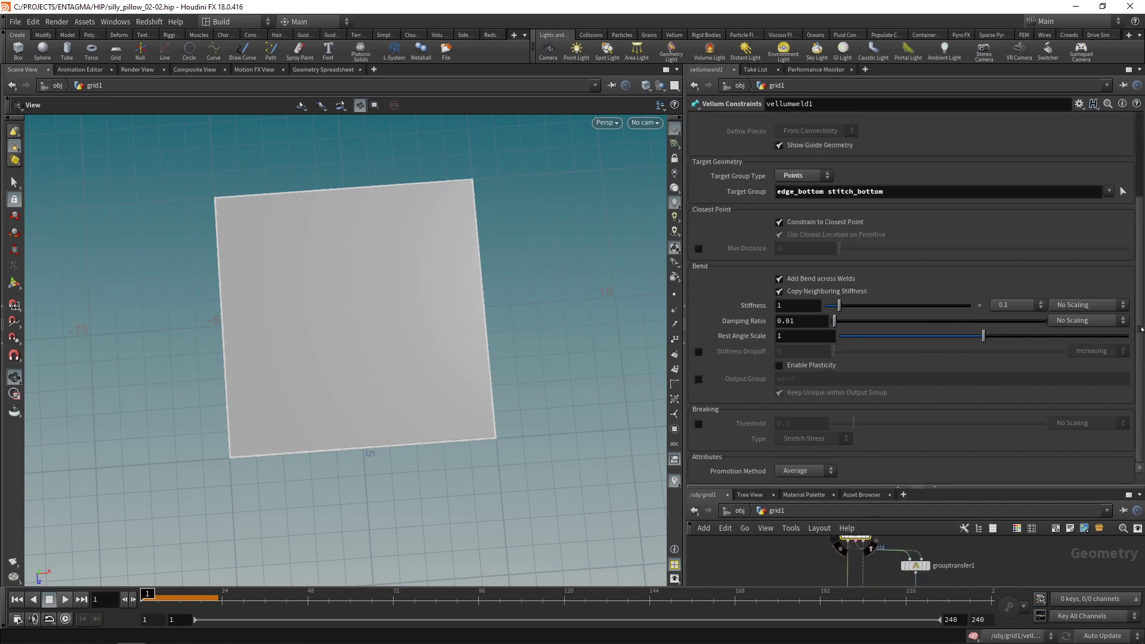
scroll(1140, 329, "up", 5)
left_click_drag(917, 488, 917, 327)
left_click_drag(786, 486, 878, 514)
Enable vellumsolver1's ground at Y -0.8 and set gravity Y to -1.
left_click_drag(917, 327, 917, 401)
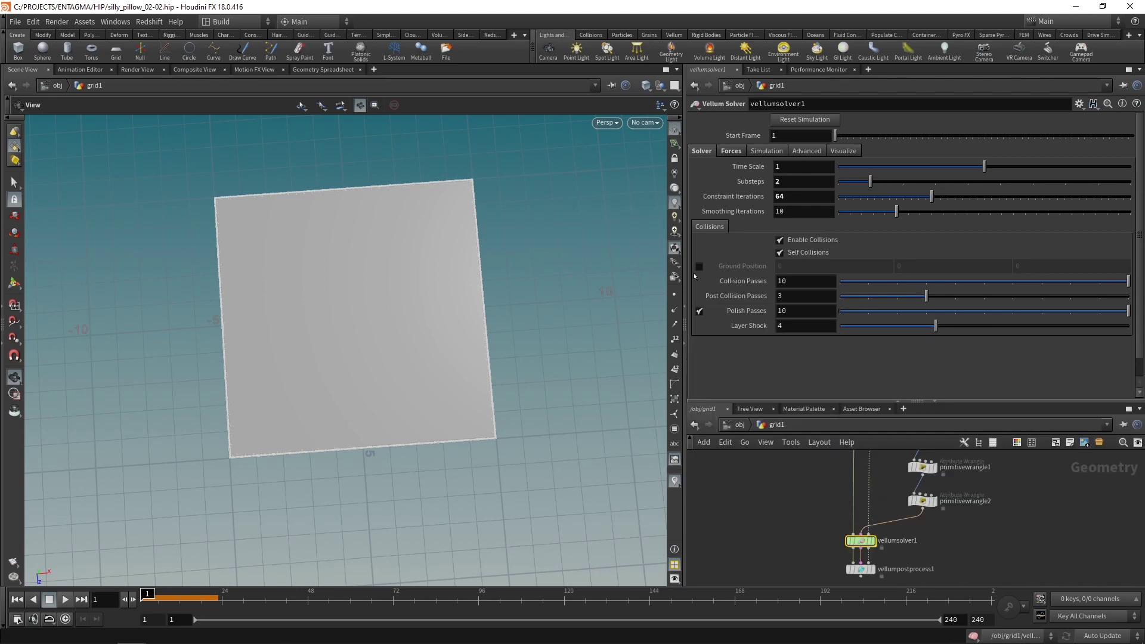
left_click(699, 267)
left_click(919, 267)
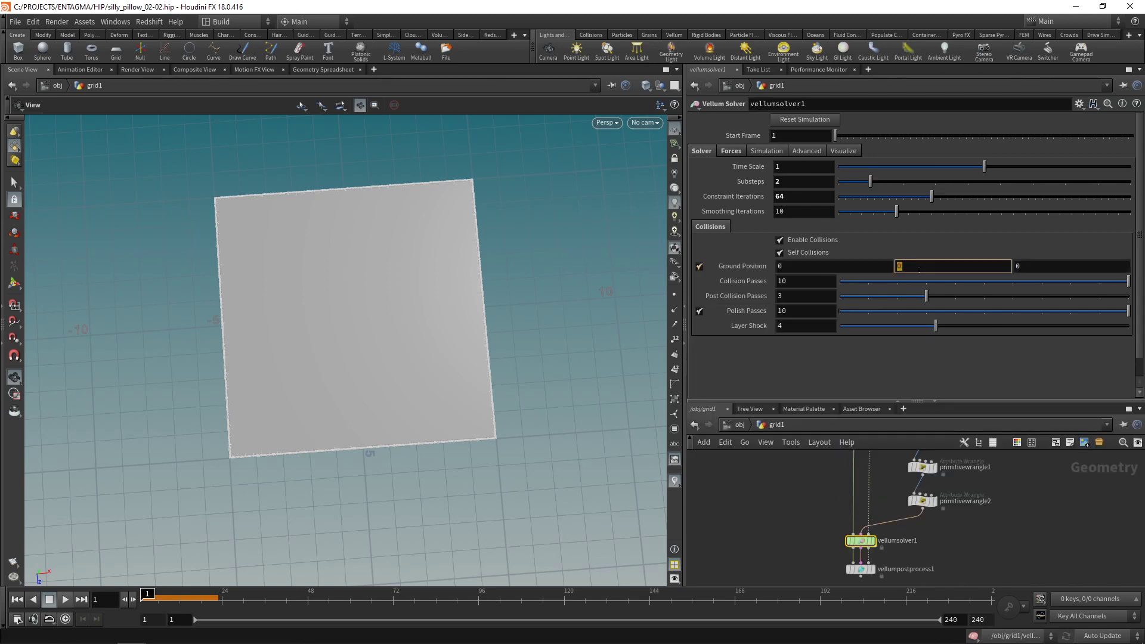
type("-0.8")
key("Return")
left_click(731, 151)
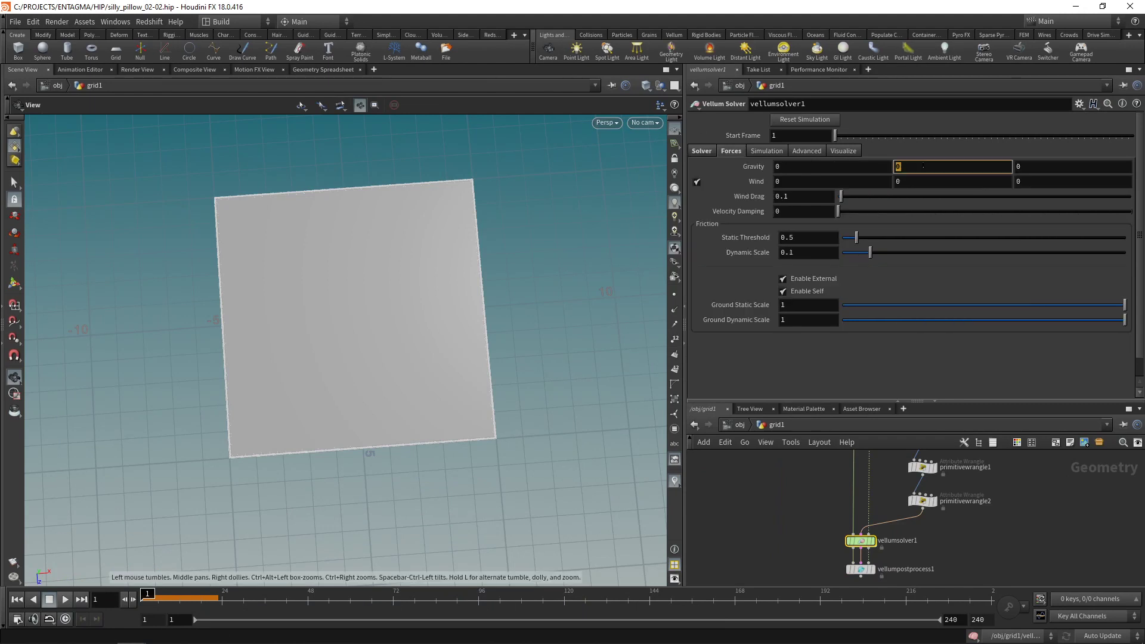
key("BackSpace")
type("-1")
key("Return")
Set cache memory to 45000, save, and play the pillow simulation.
left_click(760, 151)
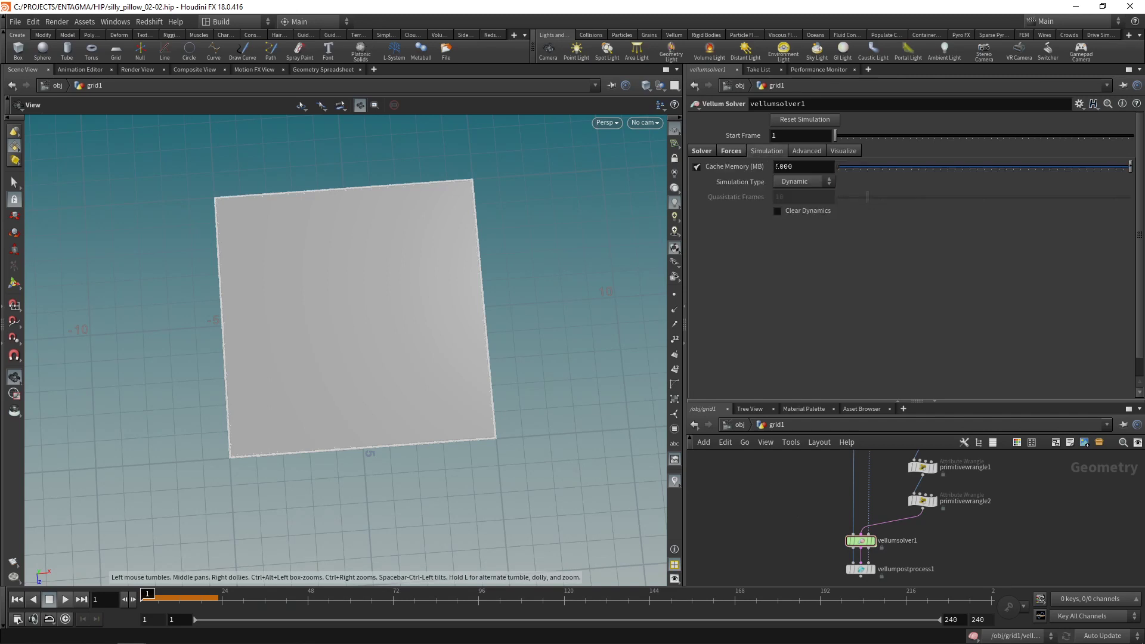
left_click(777, 166)
type("4")
key("Return")
key("ctrl+s")
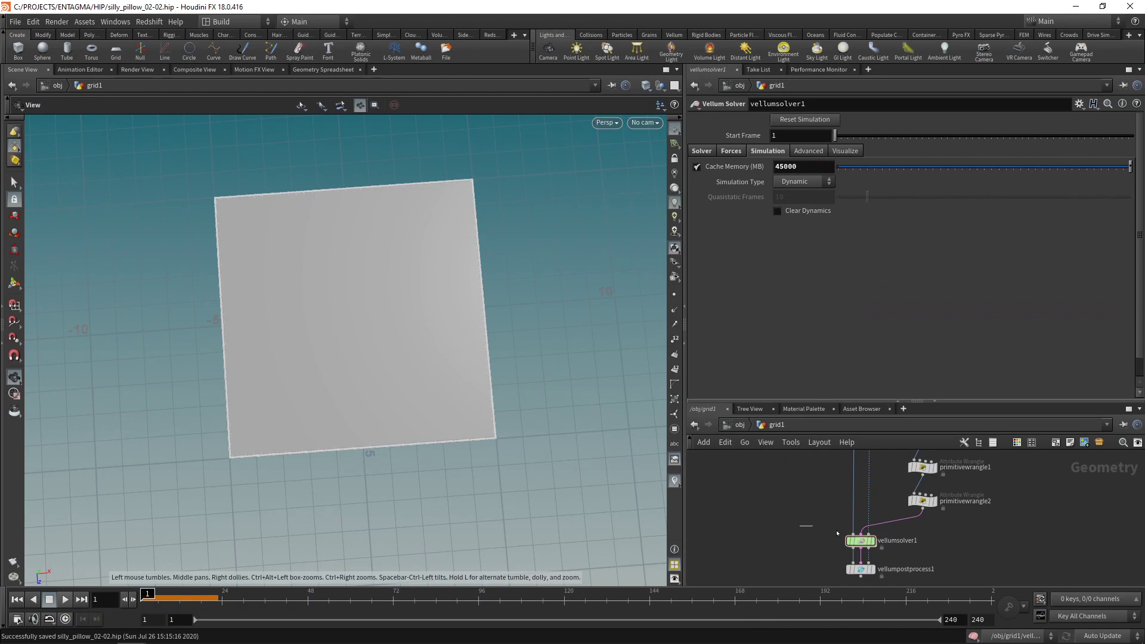
mouse_move(874, 543)
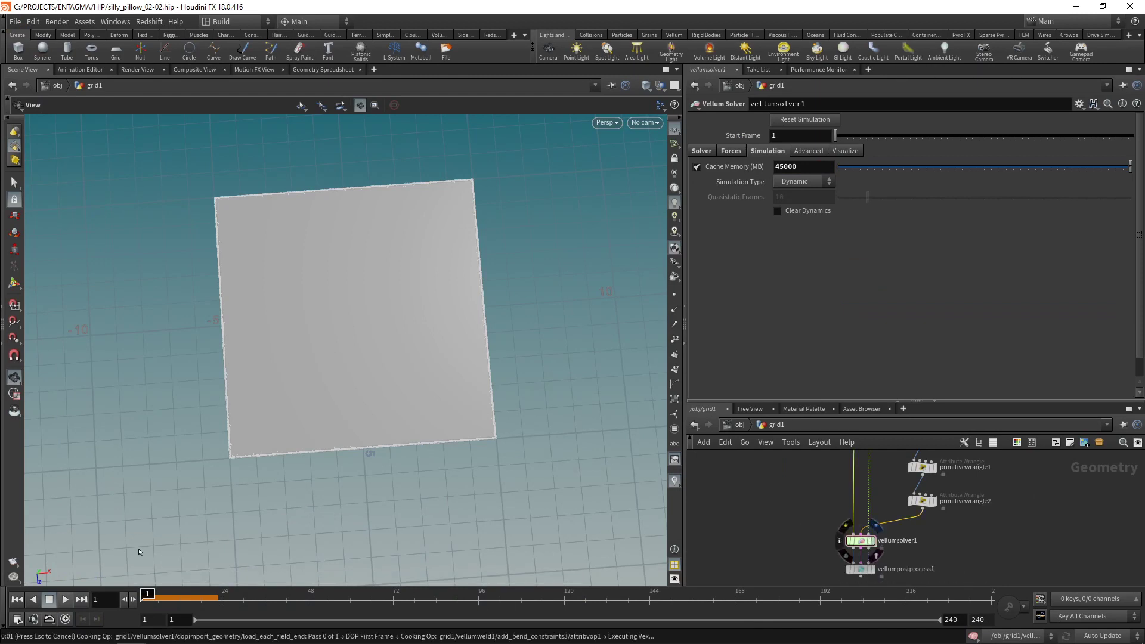
left_click(65, 600)
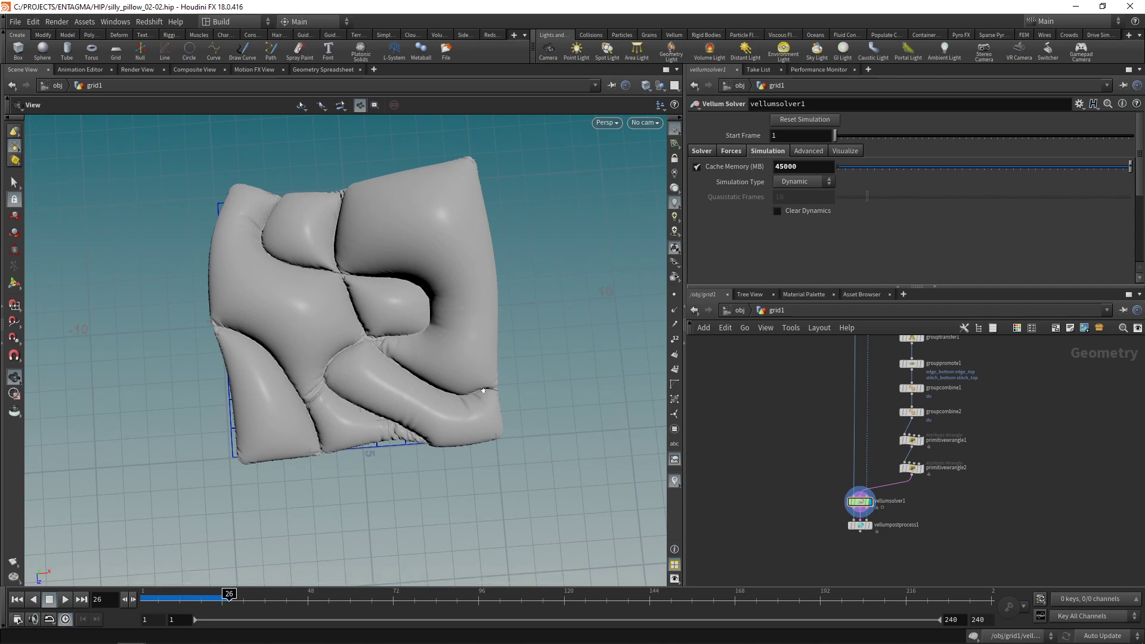
Move groupcombine1 between the group transfer node and grouppromote1.
left_click(911, 388)
left_click(921, 388)
middle_click_drag(905, 392, 753, 461)
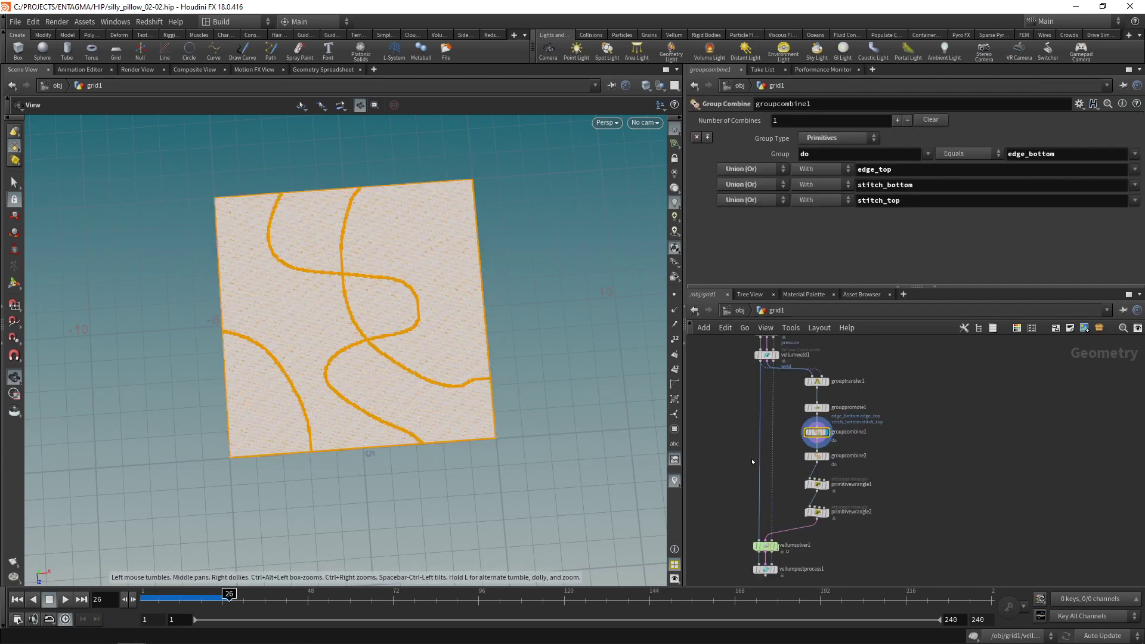
left_click_drag(740, 566, 809, 463)
scroll(799, 463, "up", 3)
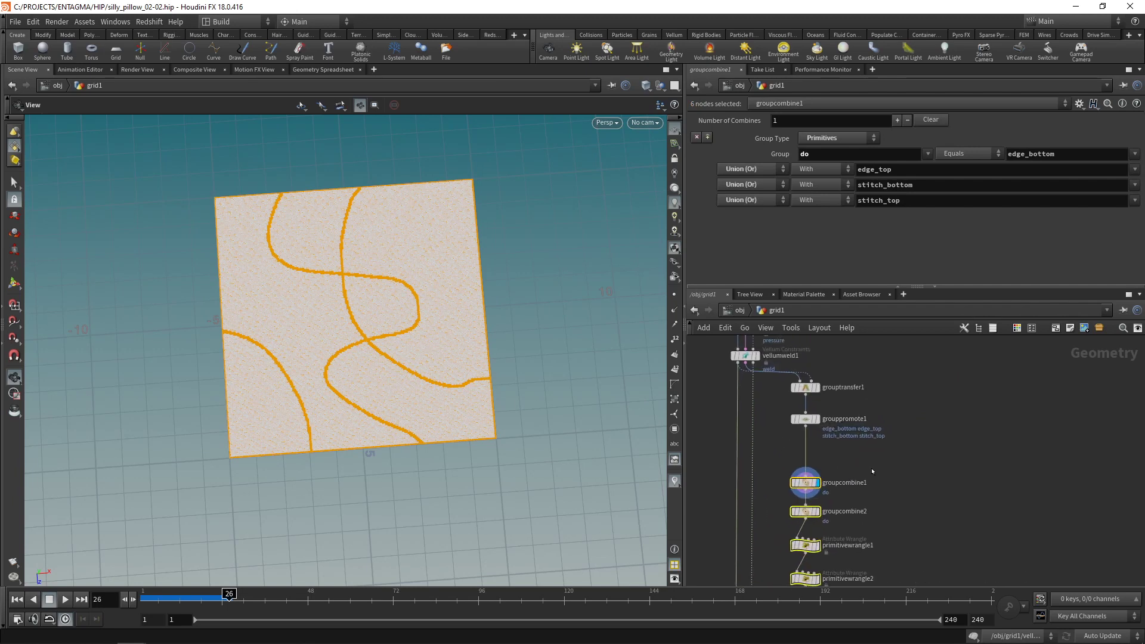
middle_click_drag(872, 472, 894, 440)
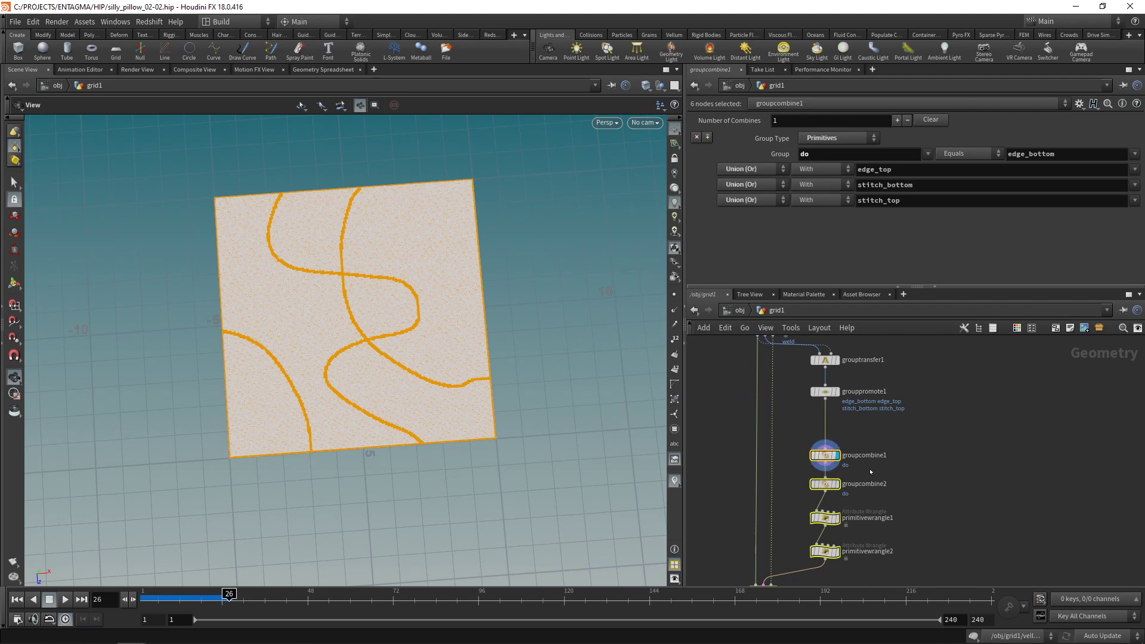
key("ctrl+z")
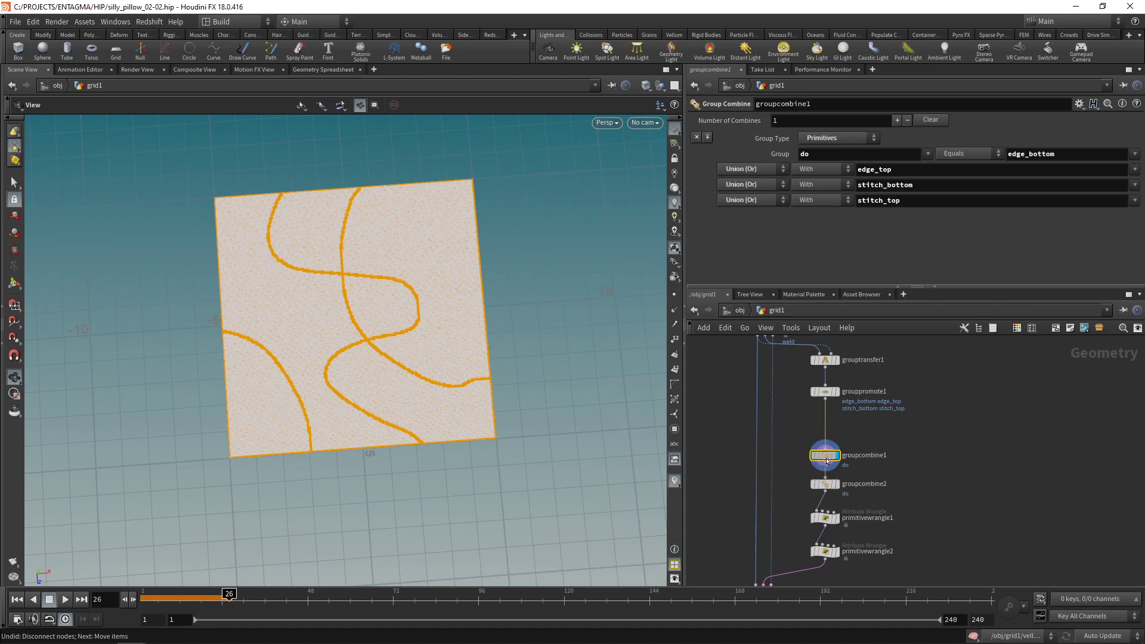
left_click_drag(830, 458, 940, 396)
left_click_drag(828, 400, 828, 457)
left_click_drag(939, 395, 826, 396)
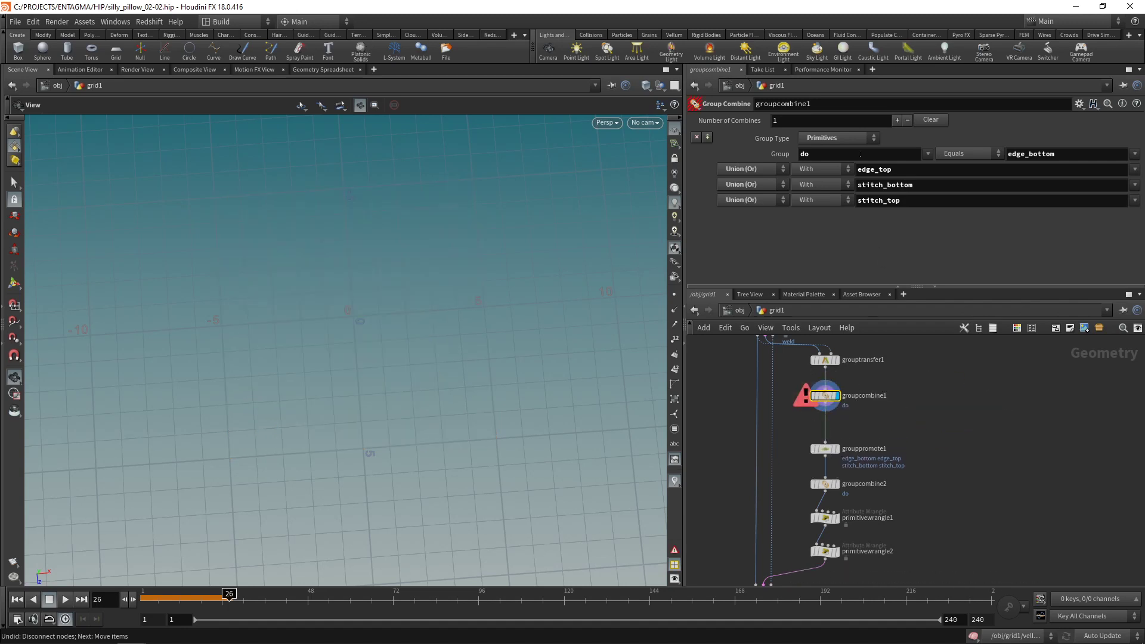
Set groupcombine1's group type to Points and make grouppromote1 promote group do.
left_click(835, 138)
left_click(834, 149)
left_click_drag(872, 430, 813, 465)
key("ctrl+a")
key("BackSpace")
left_click(1126, 164)
left_click(1127, 233)
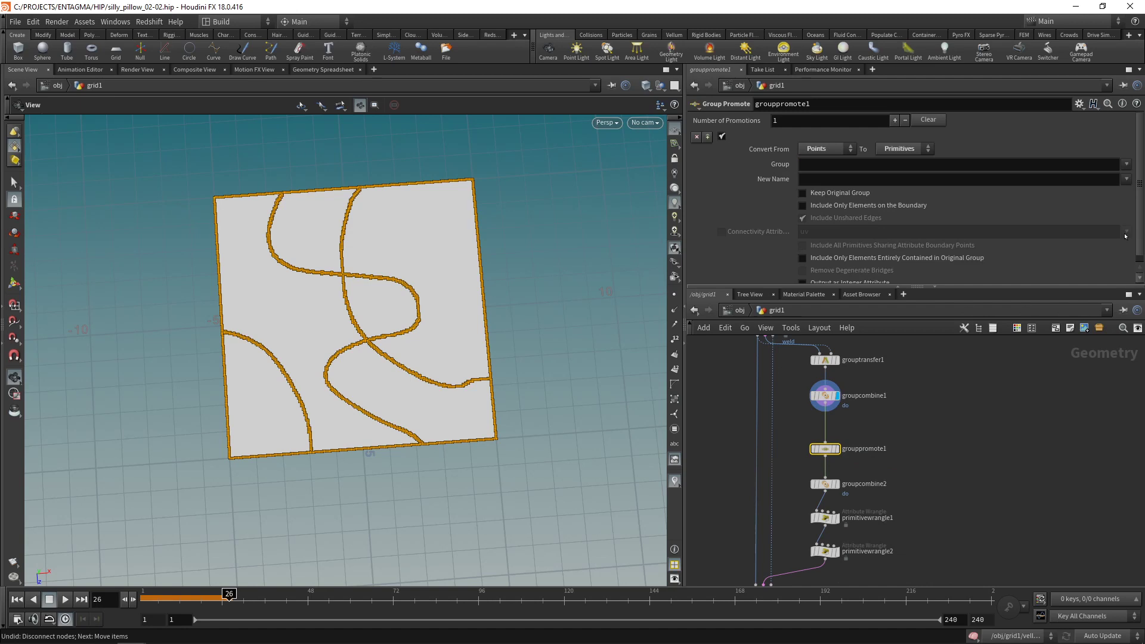
Check the promoted and point-group results, then add a Group Expand node.
left_click(840, 434)
left_click(840, 402)
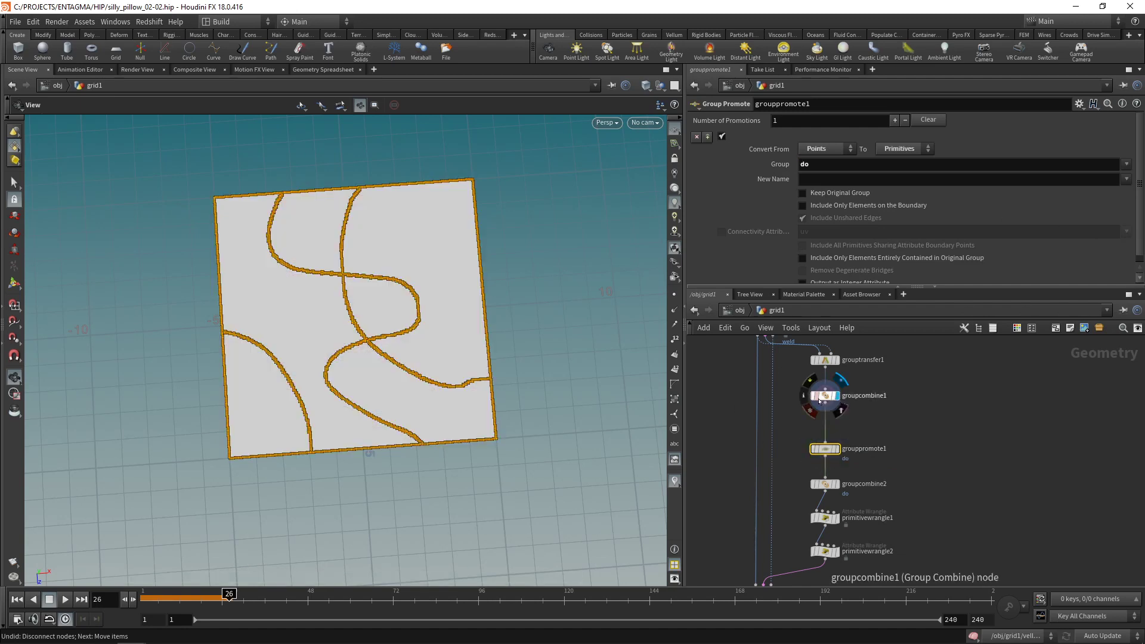
left_click(825, 396)
scroll(842, 411, "up", 5)
scroll(845, 431, "down", 3)
key("Tab")
type("group ex")
key("Return")
Place groupexpand1 in the chain, expanding point group do with output group do.
left_click(827, 404)
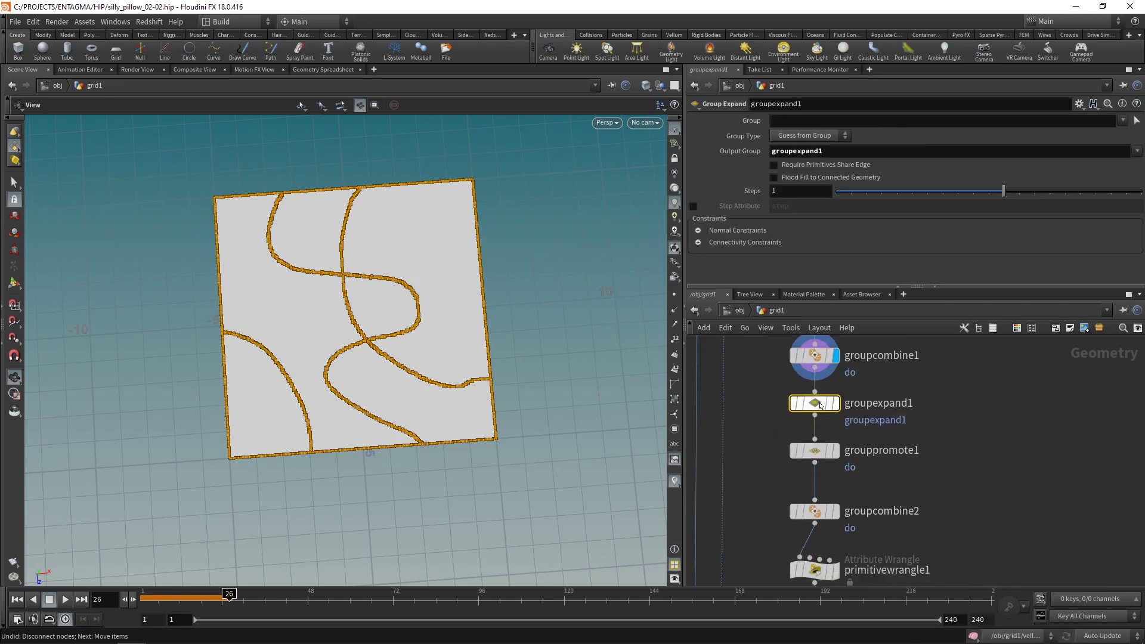
left_click(837, 405)
left_click(805, 136)
left_click(800, 185)
left_click(1123, 120)
left_click(1130, 189)
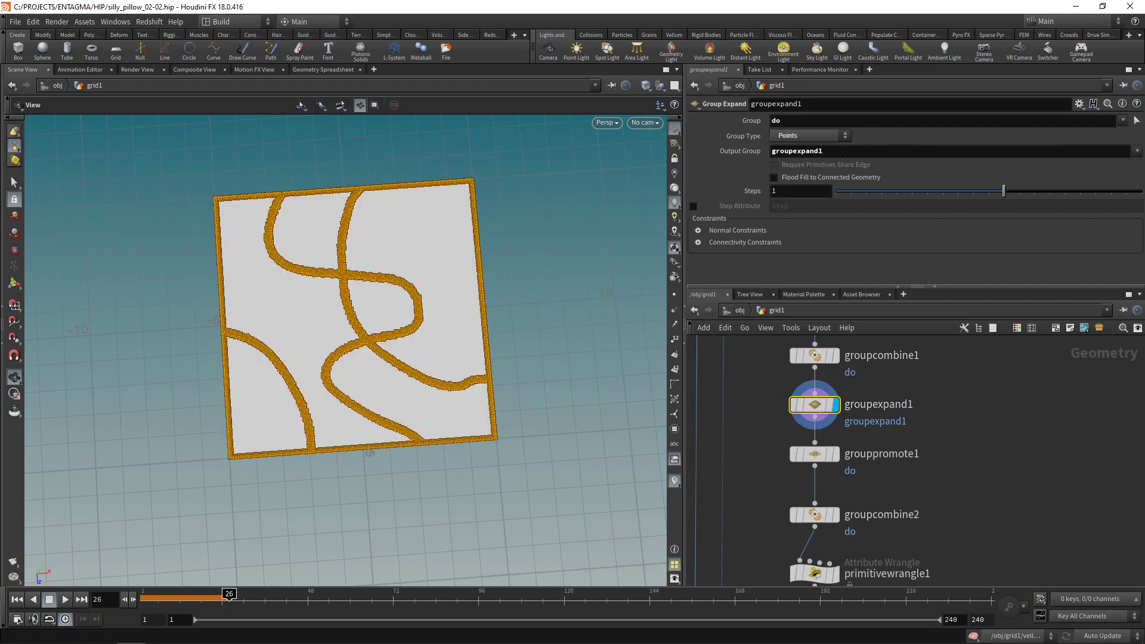
double_click(797, 151)
type("do")
key("Return")
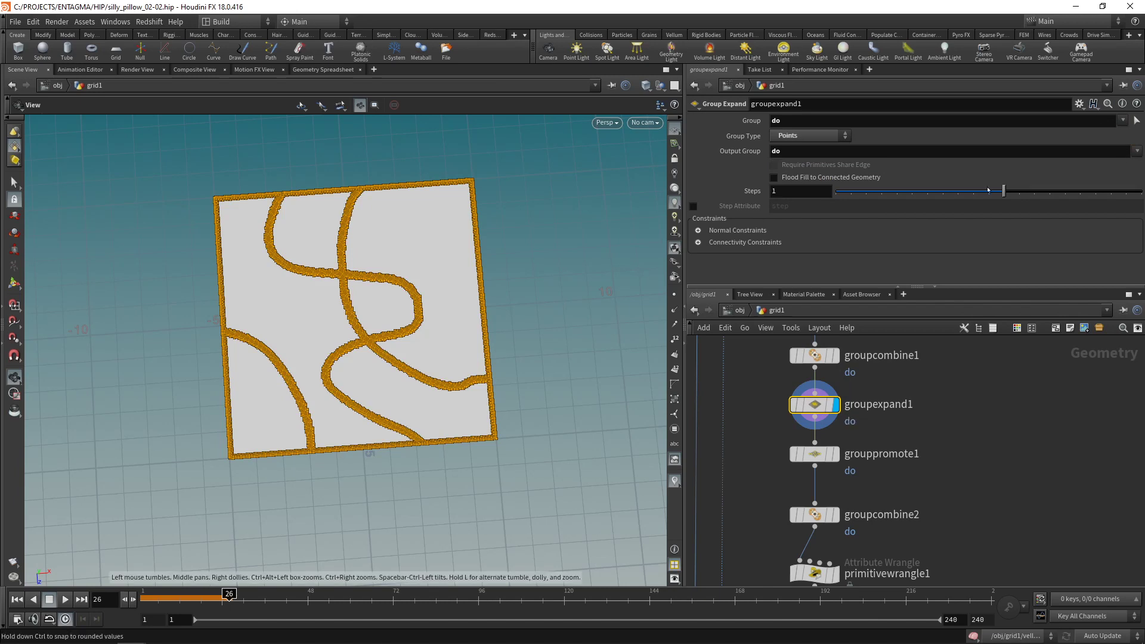
Try 5 expansion steps, revert to 1, and view the promoted seam primitives.
left_click_drag(1005, 191, 1143, 173)
key("ctrl+z")
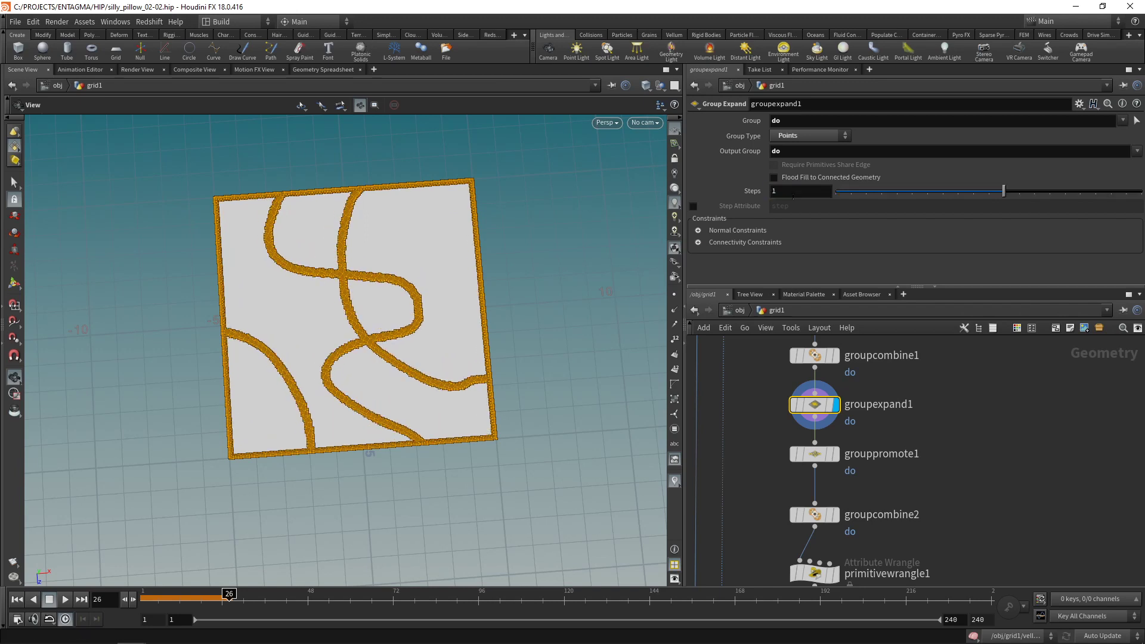
middle_click_drag(961, 466, 952, 432)
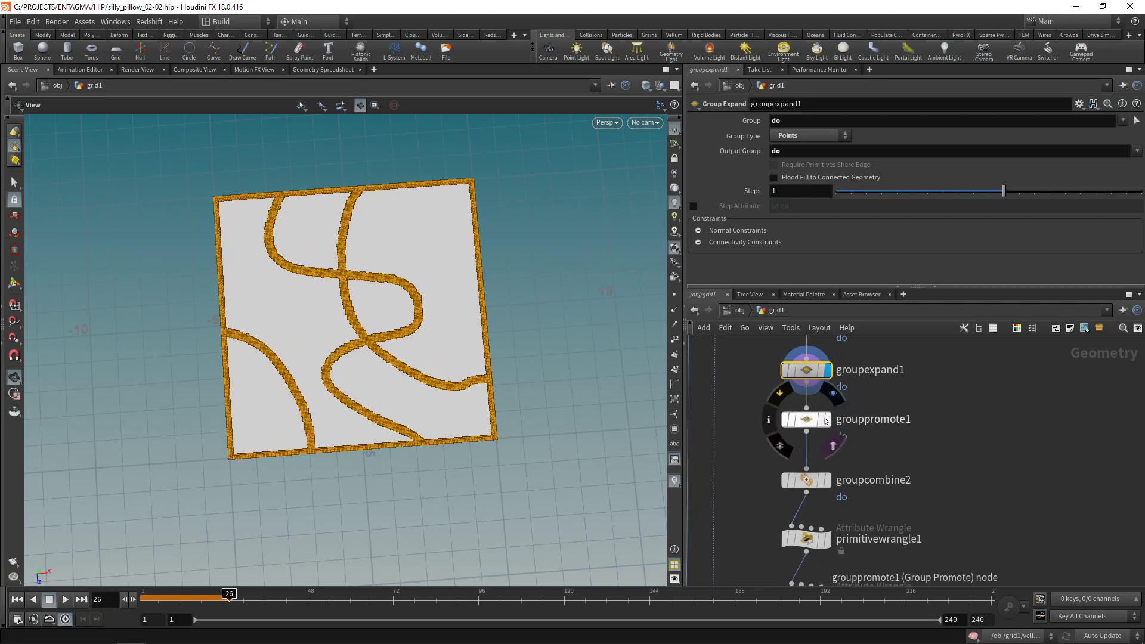
left_click(827, 419)
middle_click_drag(895, 490, 887, 415)
left_click(799, 406)
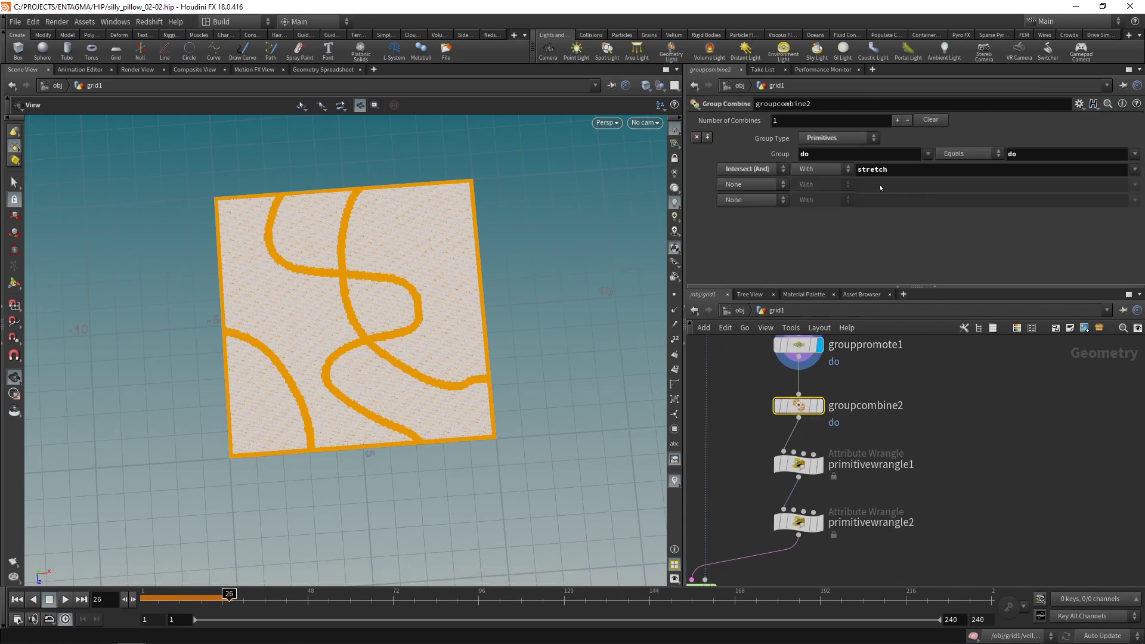
Display vellumsolver1, save silly_pillow_02-02.hip, and play the simulation up to frame 101.
left_click(819, 405)
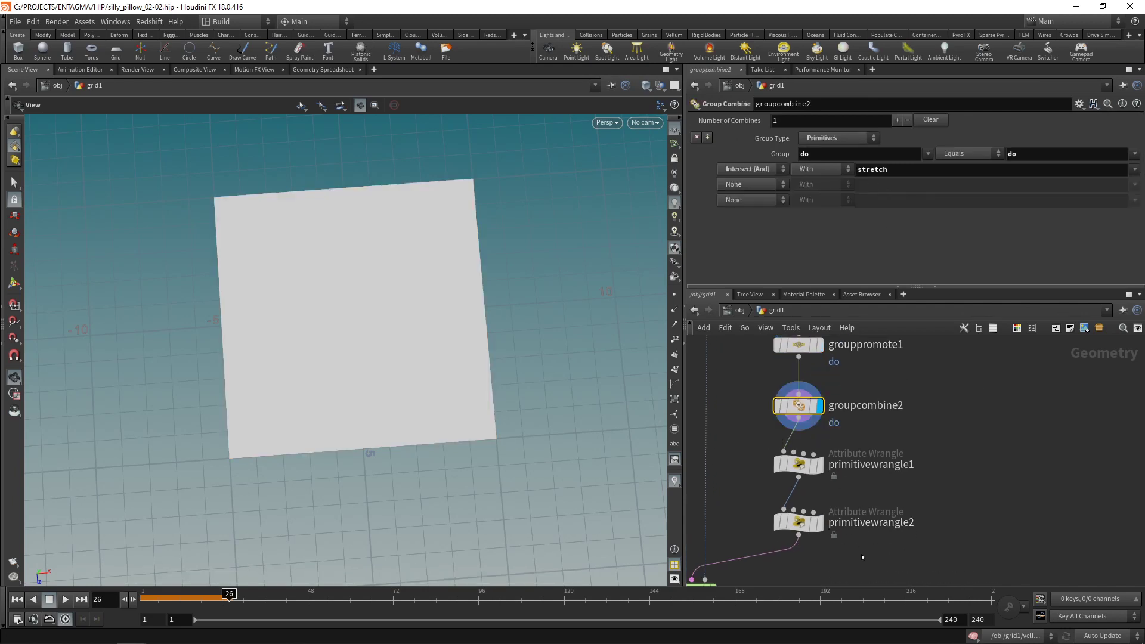
middle_click_drag(740, 584, 862, 458)
scroll(870, 476, "down", 2)
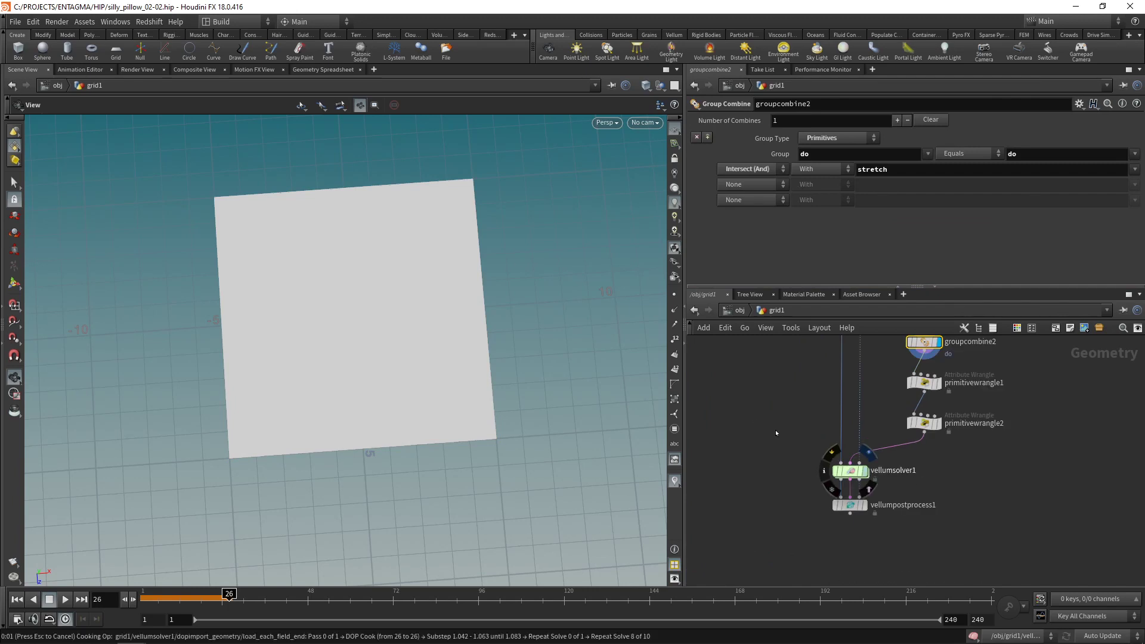
left_click(865, 471)
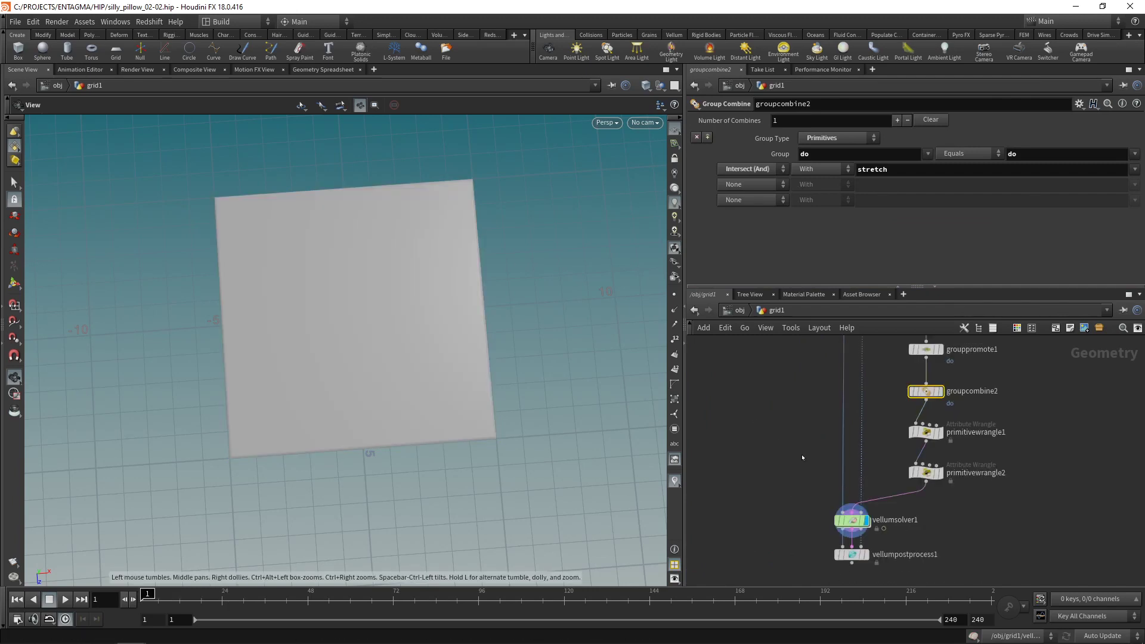
key("ctrl+s")
left_click(65, 601)
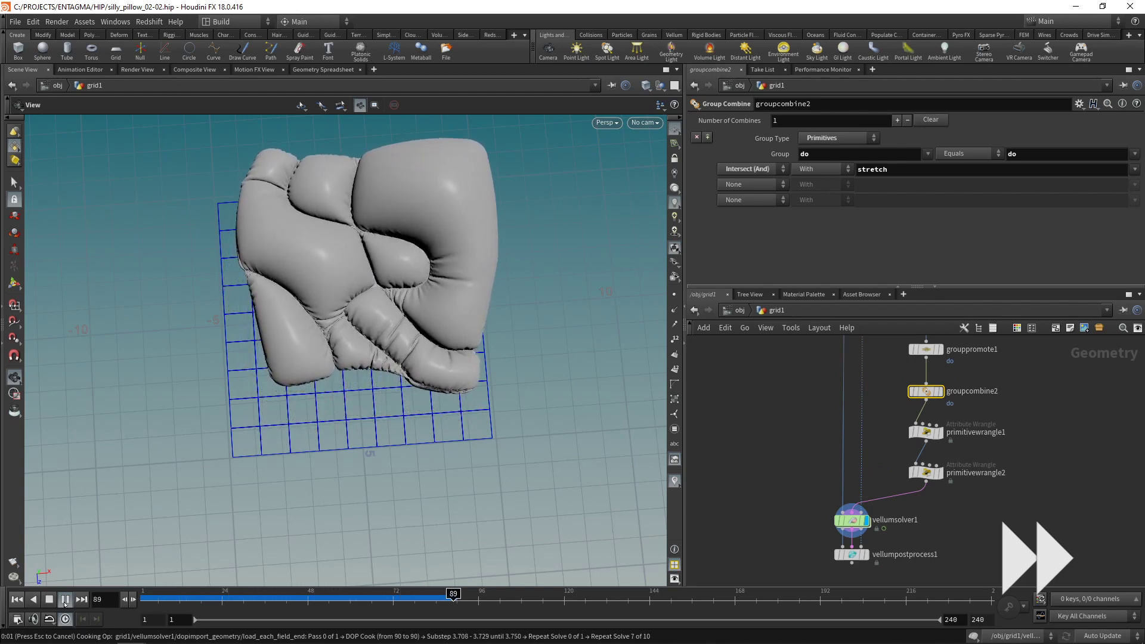
left_click(50, 601)
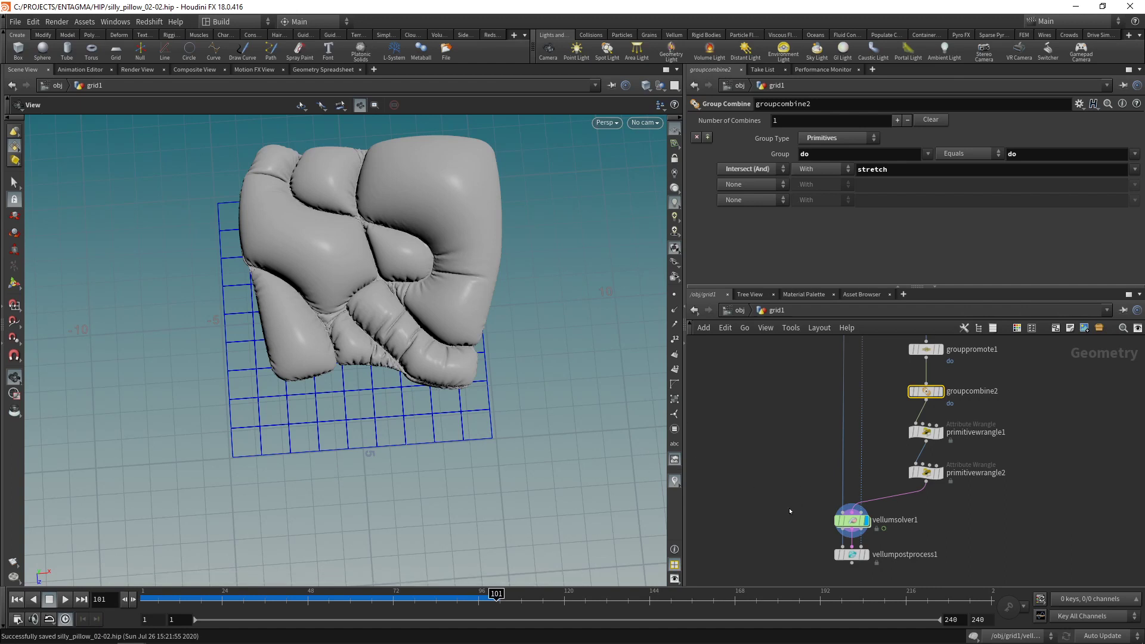
Add a filecache1 node below vellumpostprocess1 and start caching frames 1–240 to bgeo.sc files.
middle_click_drag(785, 515, 781, 466)
key("Tab")
type("fi")
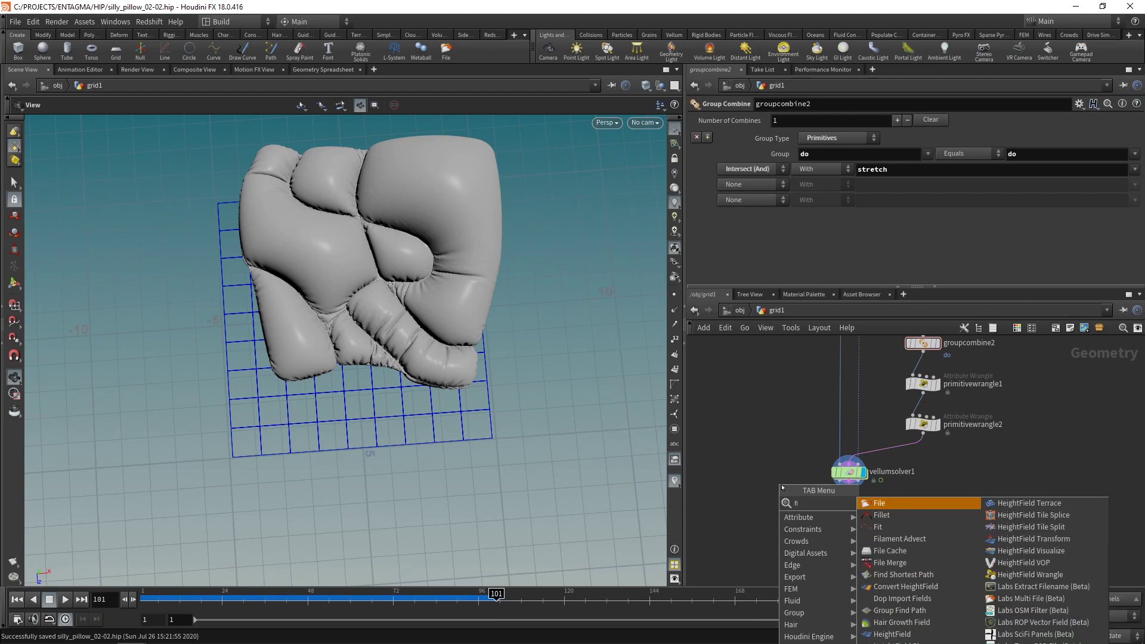
type("le c")
key("Return")
left_click(781, 484)
left_click_drag(780, 484, 848, 544)
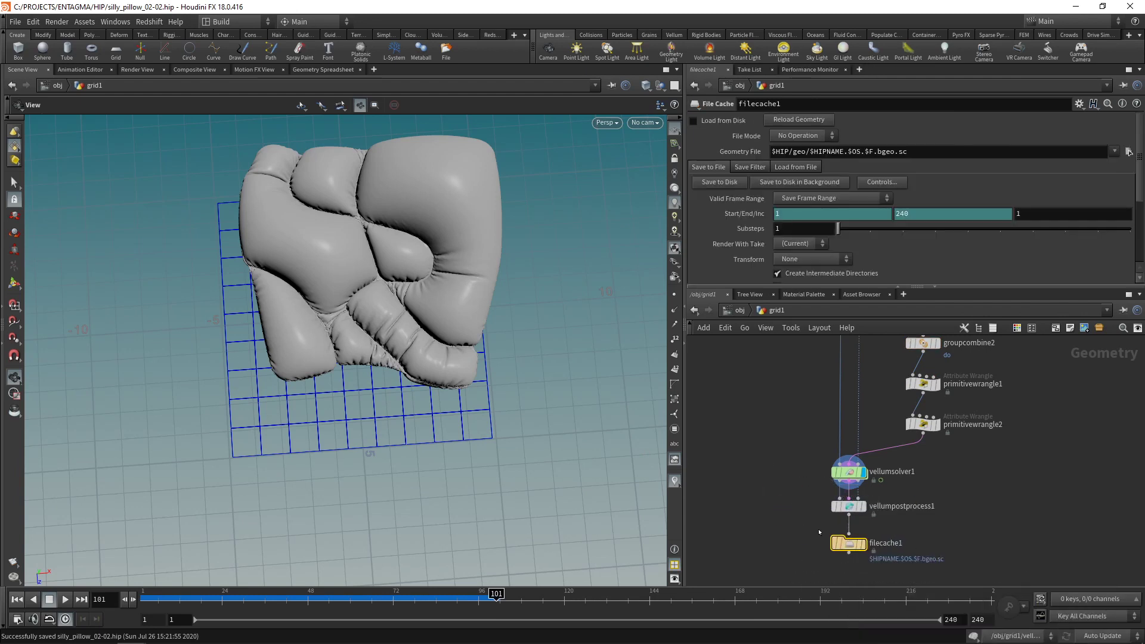
left_click(715, 183)
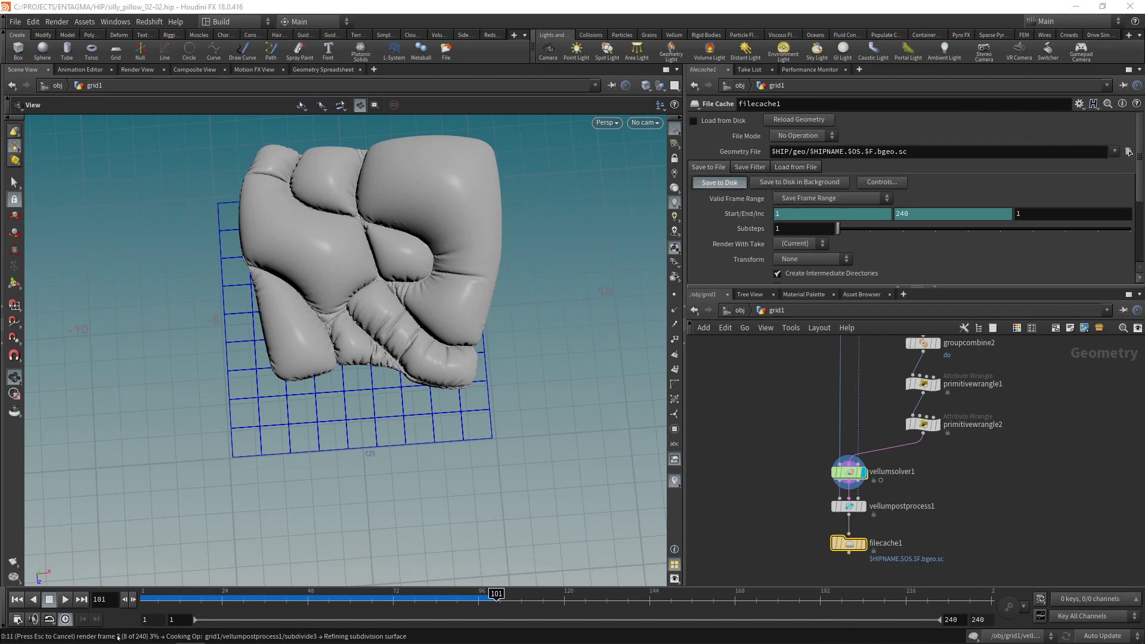